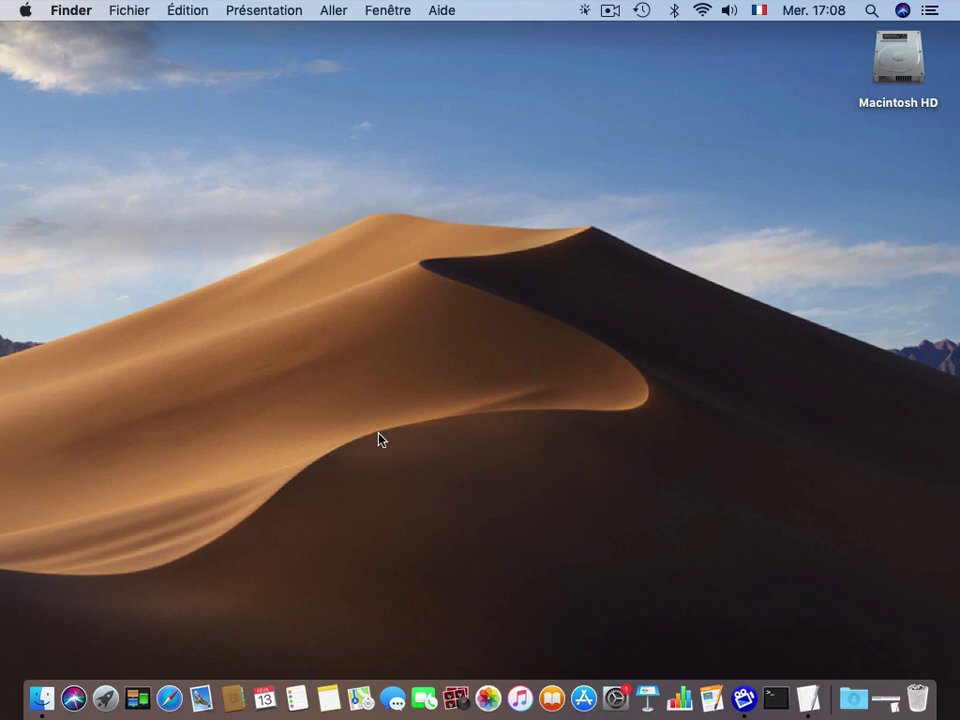
Switch to Safari, examine the startup window options in its general preferences, and quit it.
left_click(169, 698)
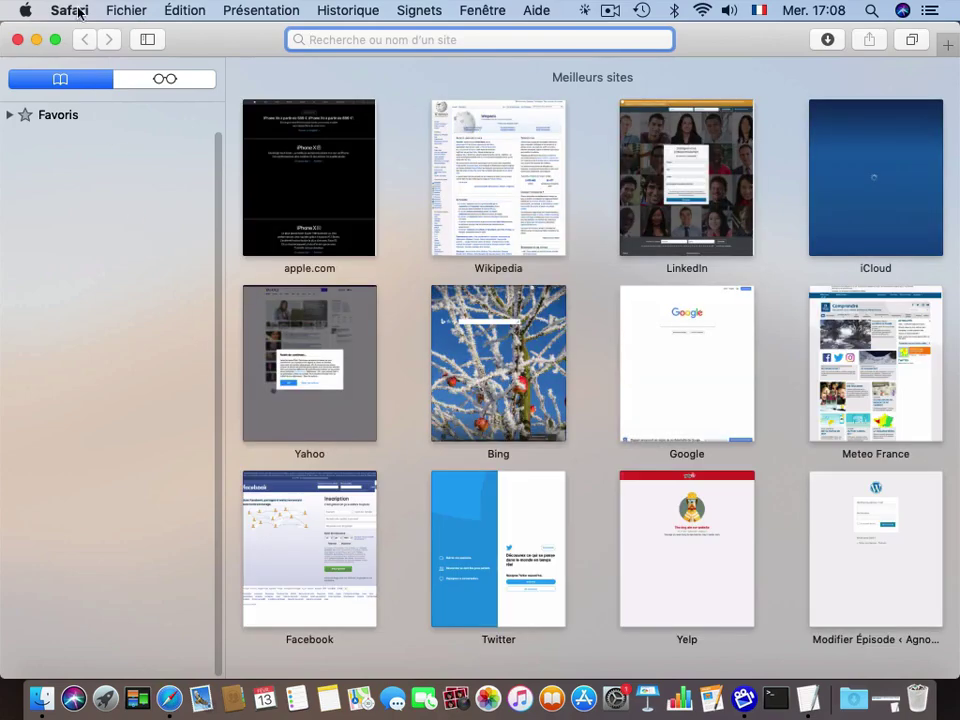
left_click(70, 10)
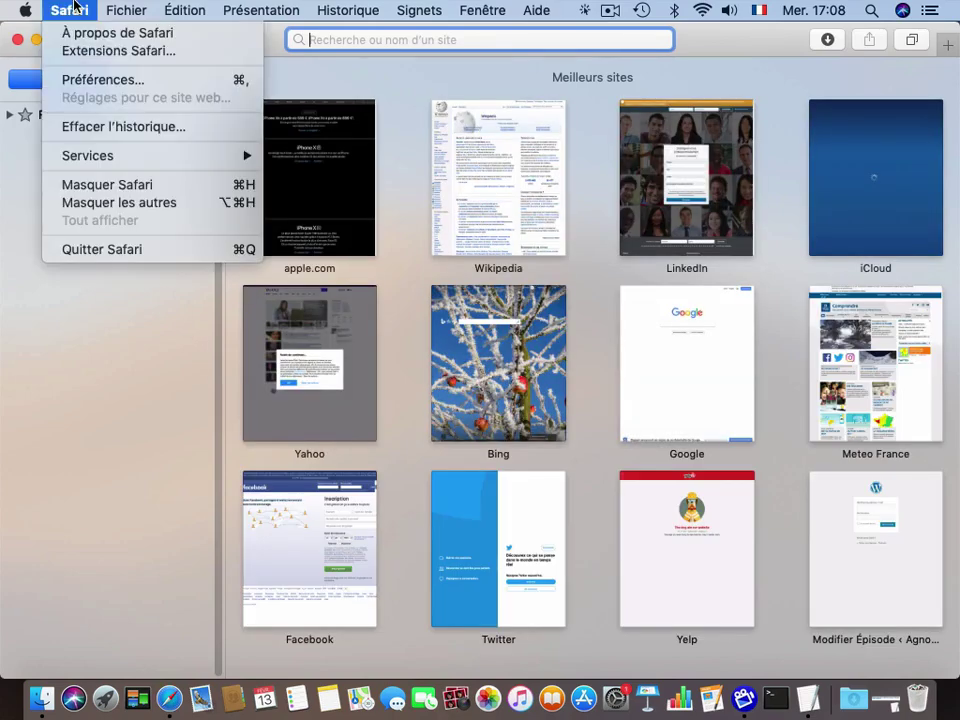
left_click(75, 79)
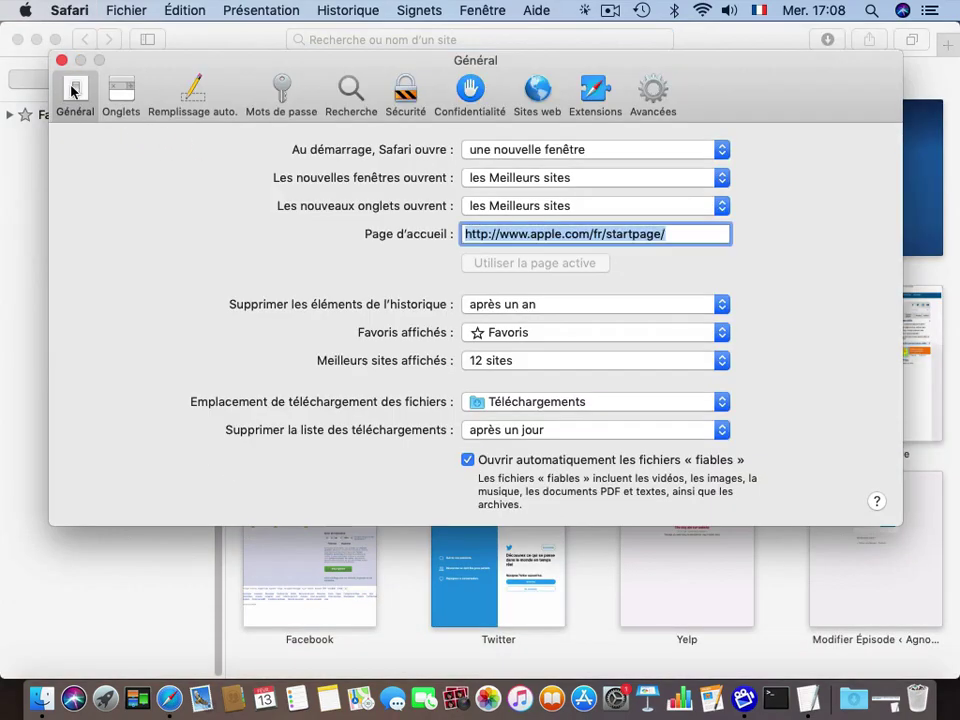
left_click(499, 152)
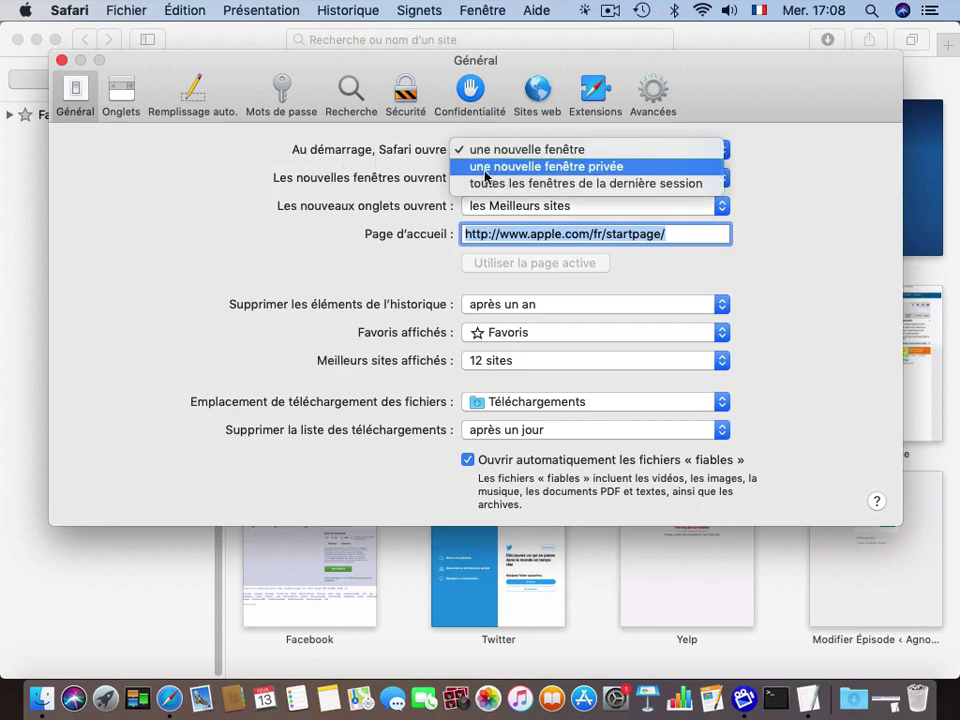
left_click(274, 134)
left_click(61, 61)
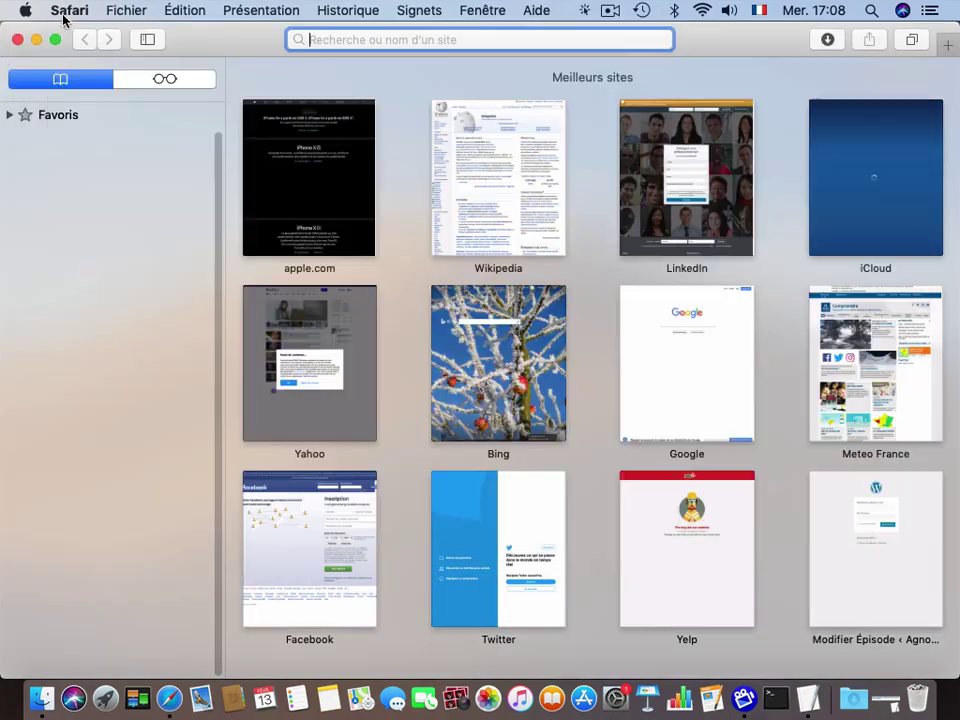
left_click(69, 10)
left_click(285, 314)
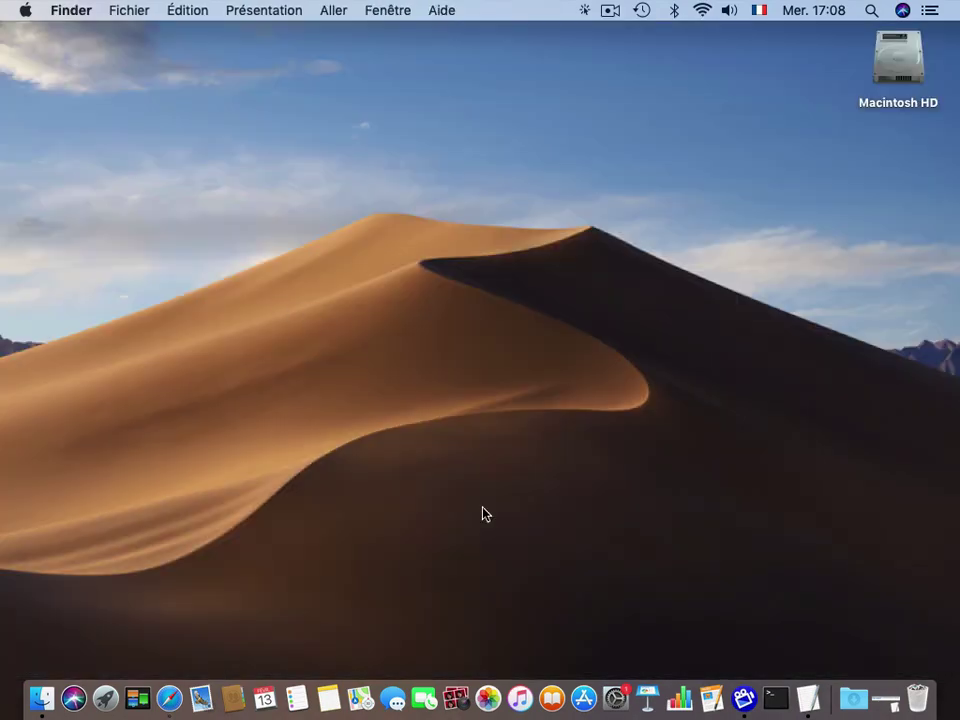
Switch to Google Chrome, examine its new-window commands and settings sections for a private startup option, and quit it.
left_click(105, 698)
left_click(565, 537)
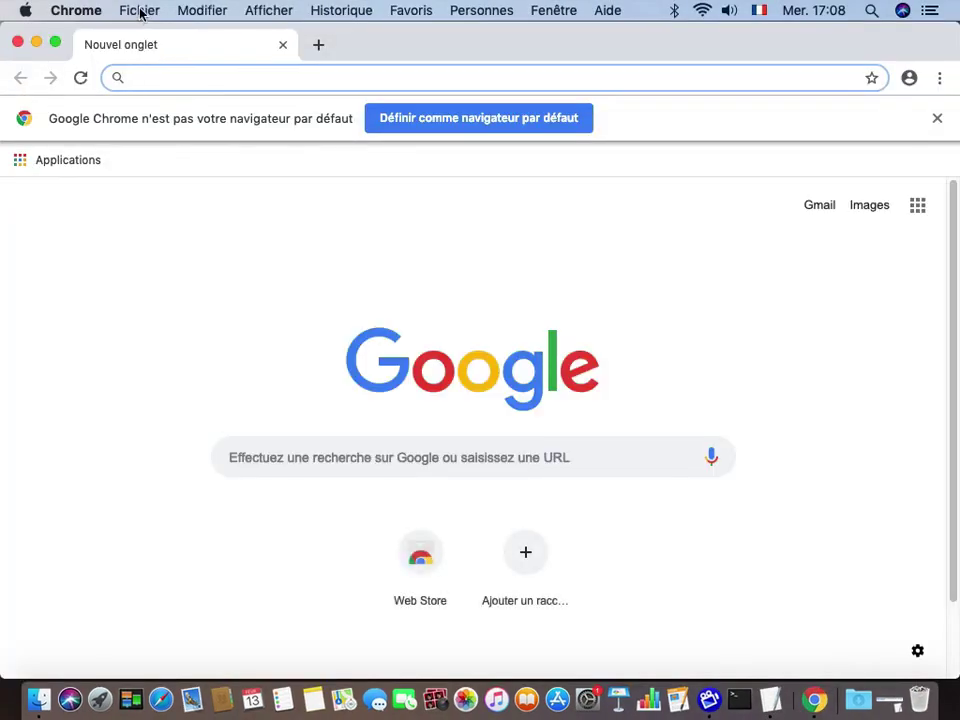
left_click(140, 12)
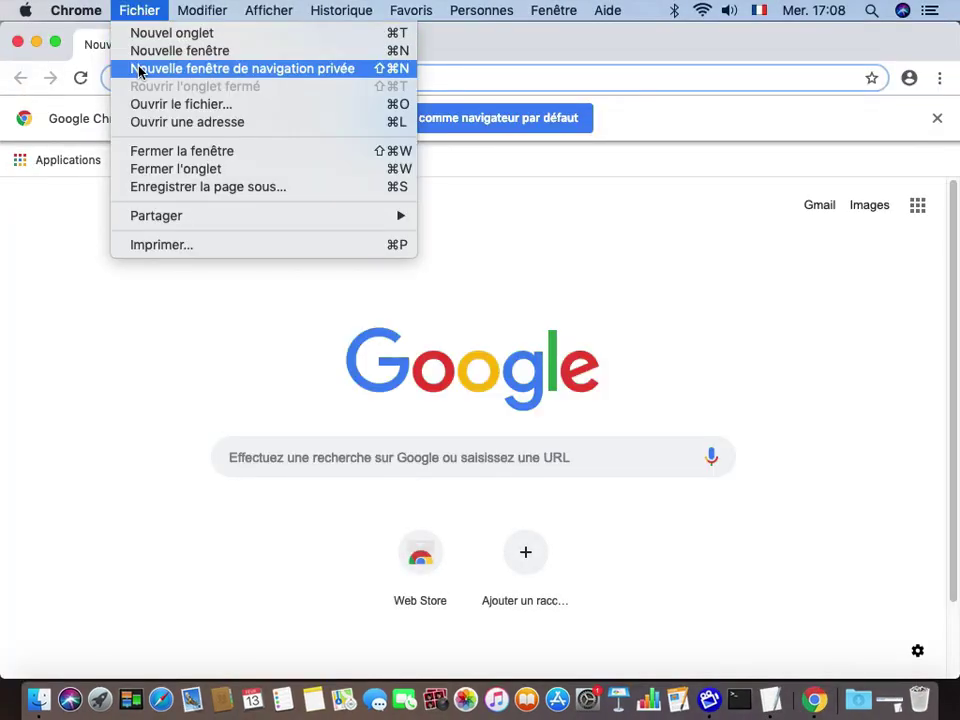
mouse_move(79, 9)
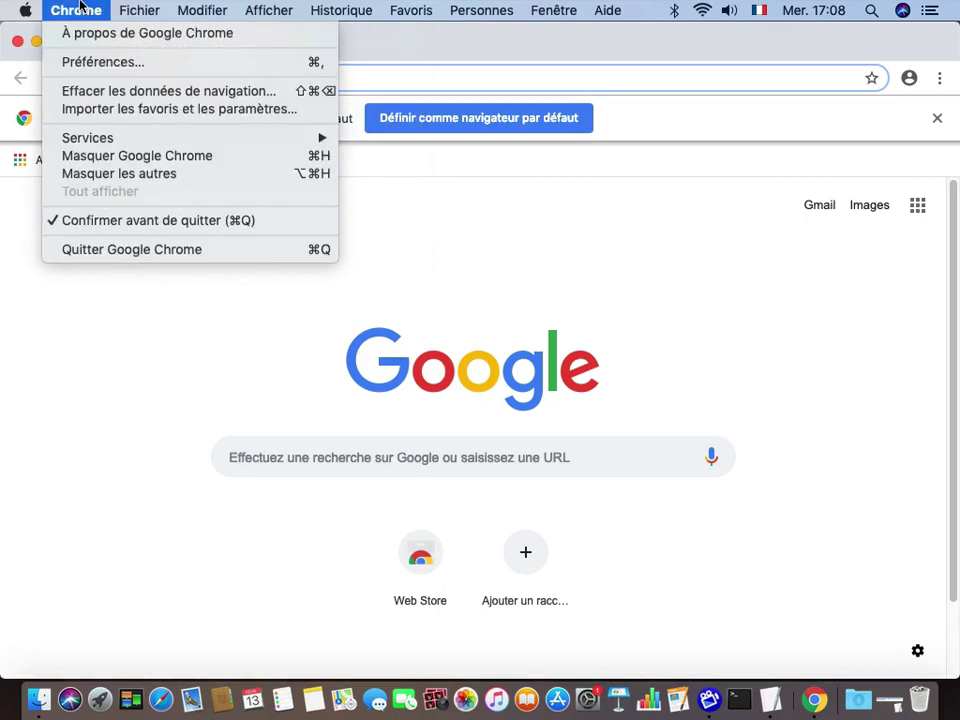
left_click(79, 63)
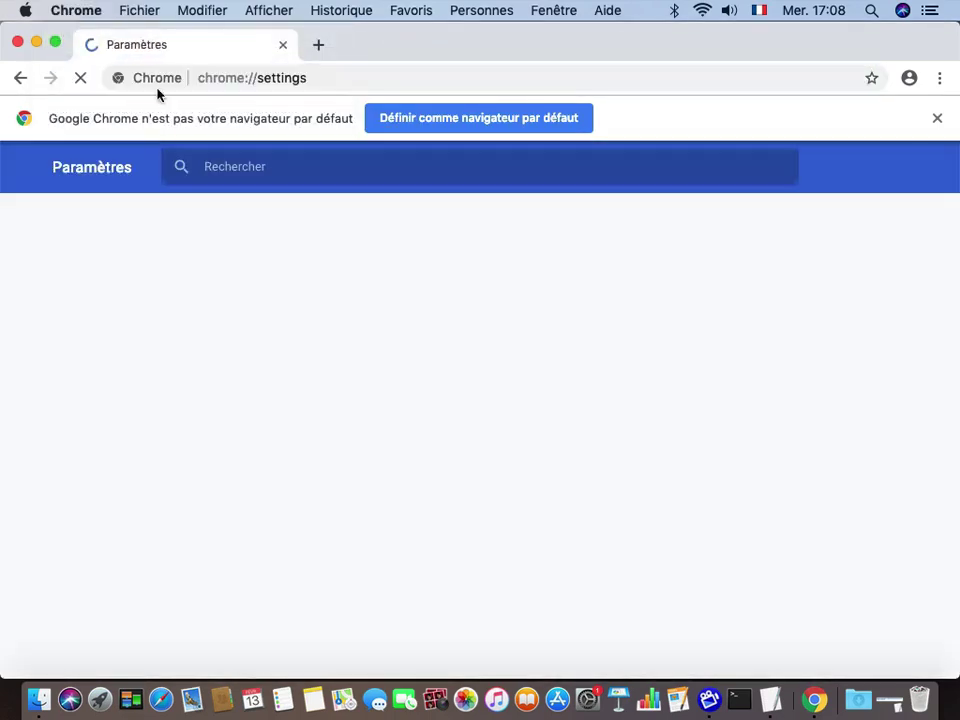
left_click(31, 168)
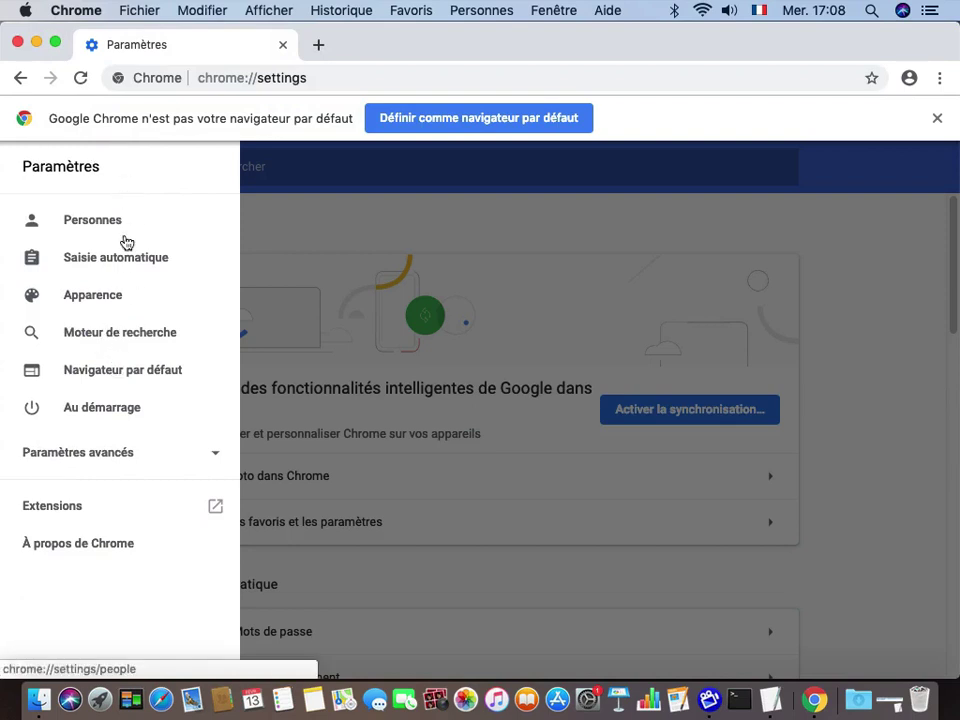
left_click(76, 10)
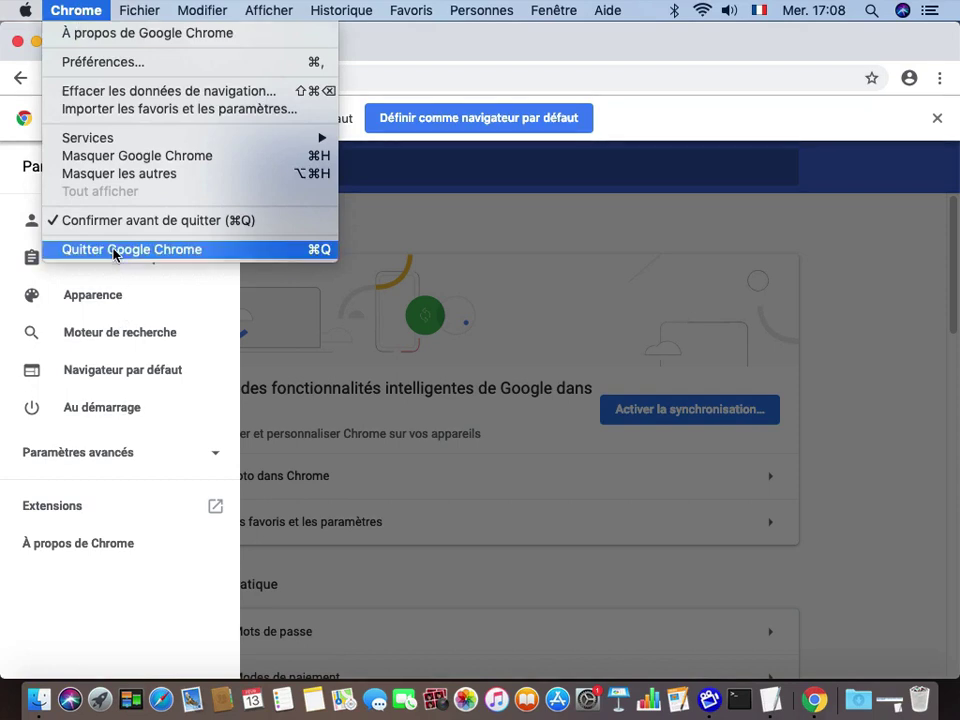
left_click(113, 250)
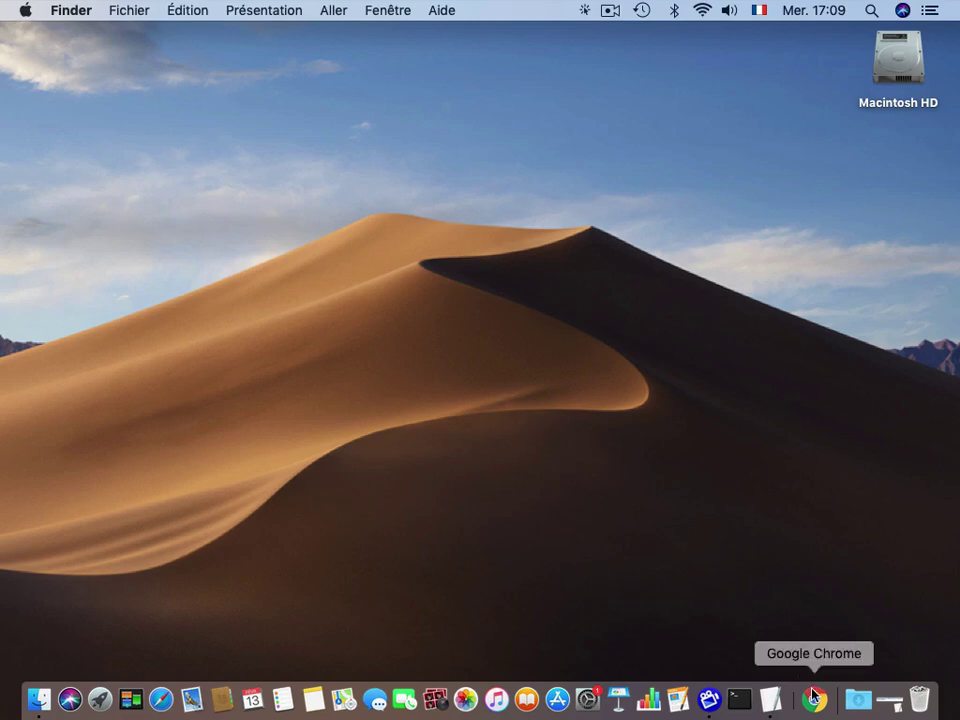
Restore the minimized TextEdit document with the Chrome incognito script and move its window to the middle of the desktop.
left_click(887, 700)
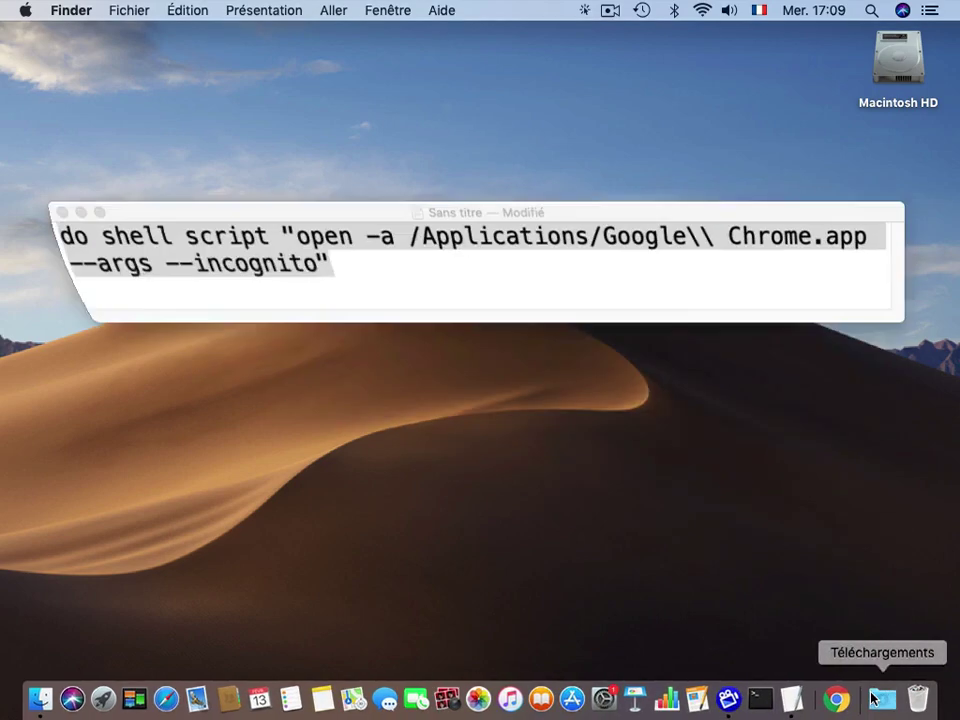
left_click_drag(271, 182, 265, 294)
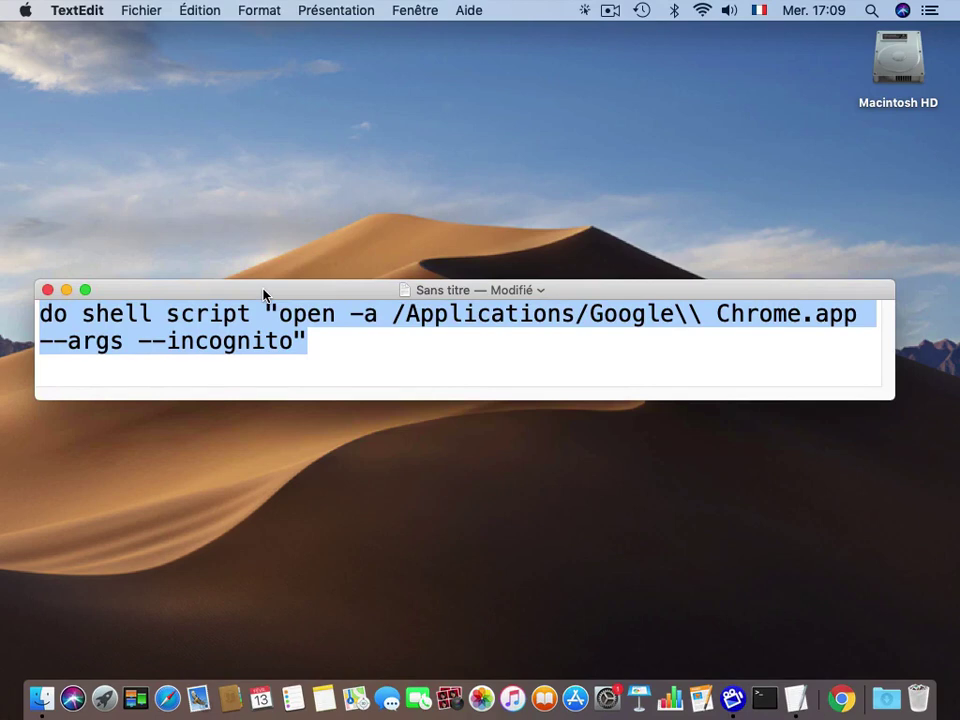
left_click(151, 376)
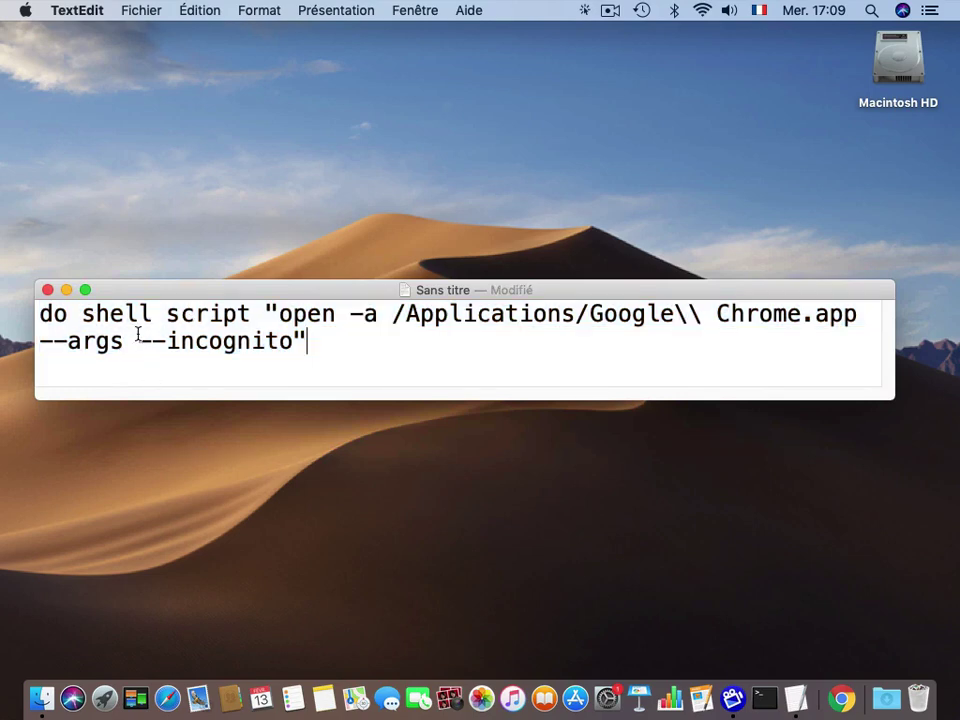
Examine the script's parts: do shell script, the Google Chrome application path, the double backslash, the enclosing quotation marks, and the --args --incognito arguments.
left_click_drag(40, 315, 251, 315)
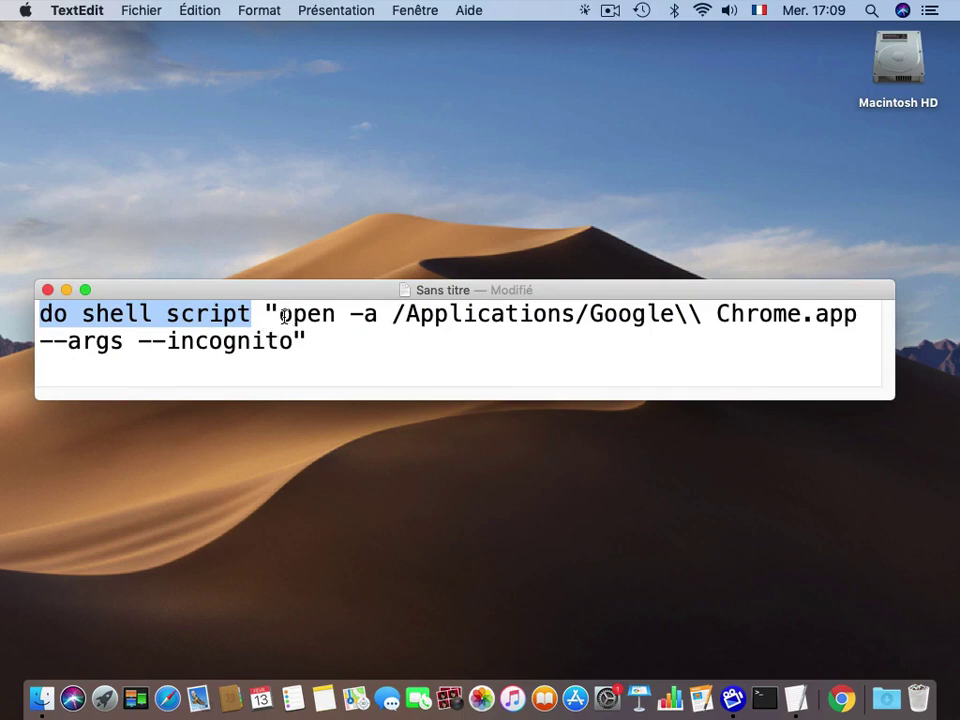
left_click_drag(280, 316, 678, 301)
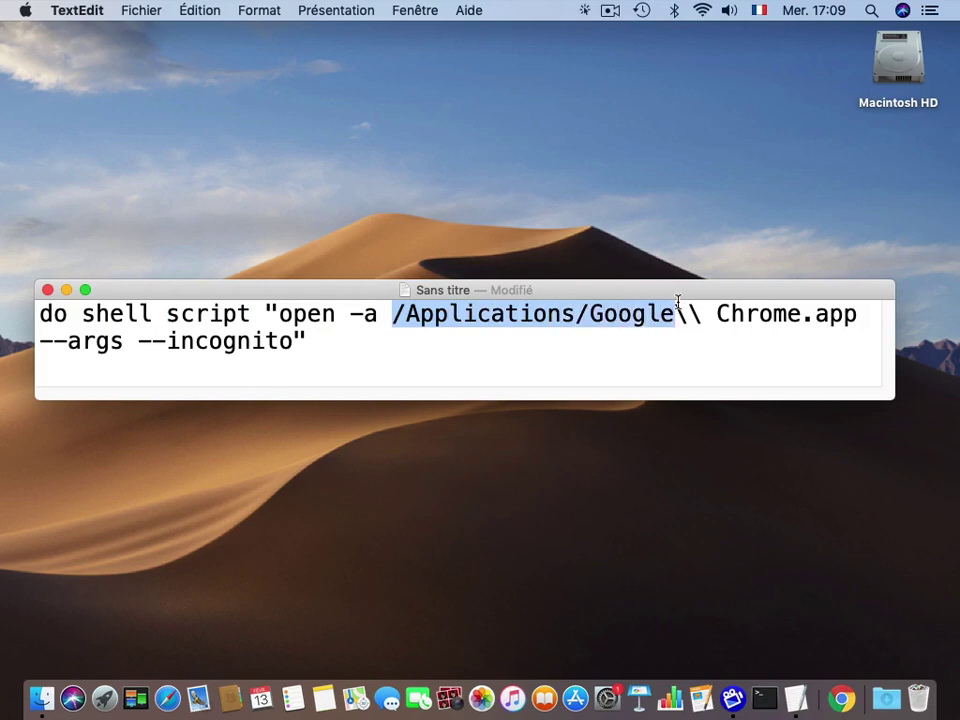
left_click_drag(393, 316, 861, 315)
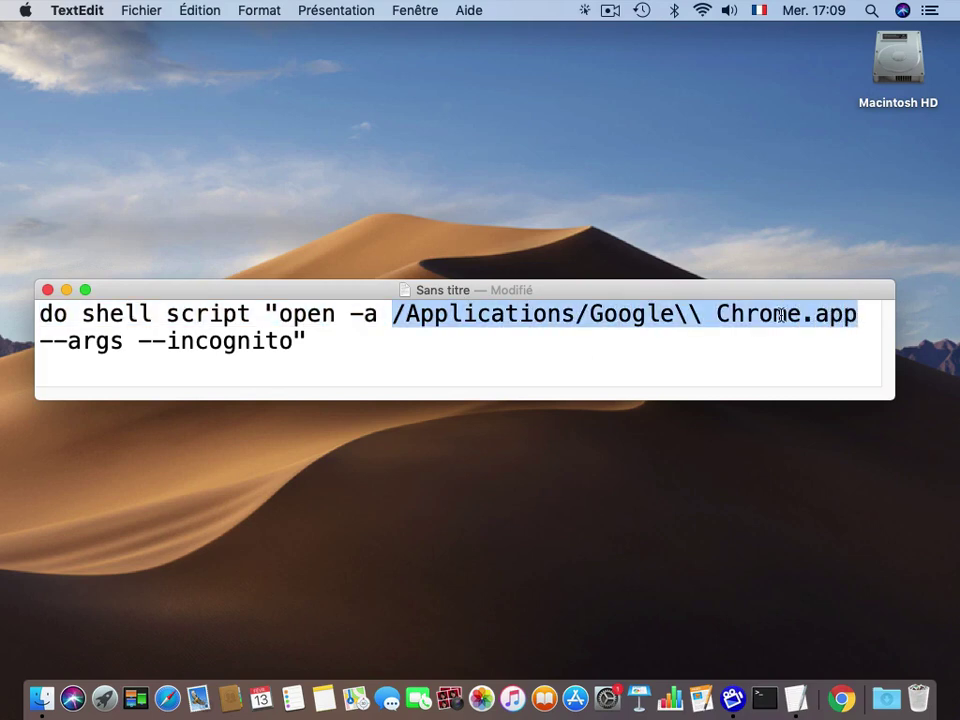
double_click(643, 316)
double_click(767, 314)
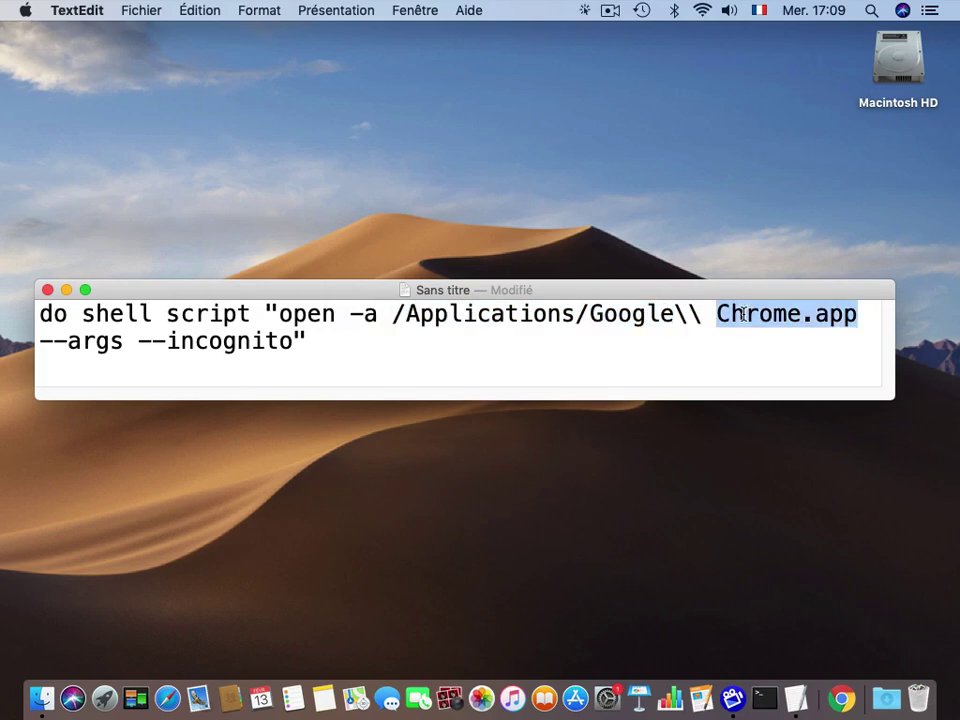
left_click(681, 315)
type("\\")
left_click_drag(675, 315, 705, 315)
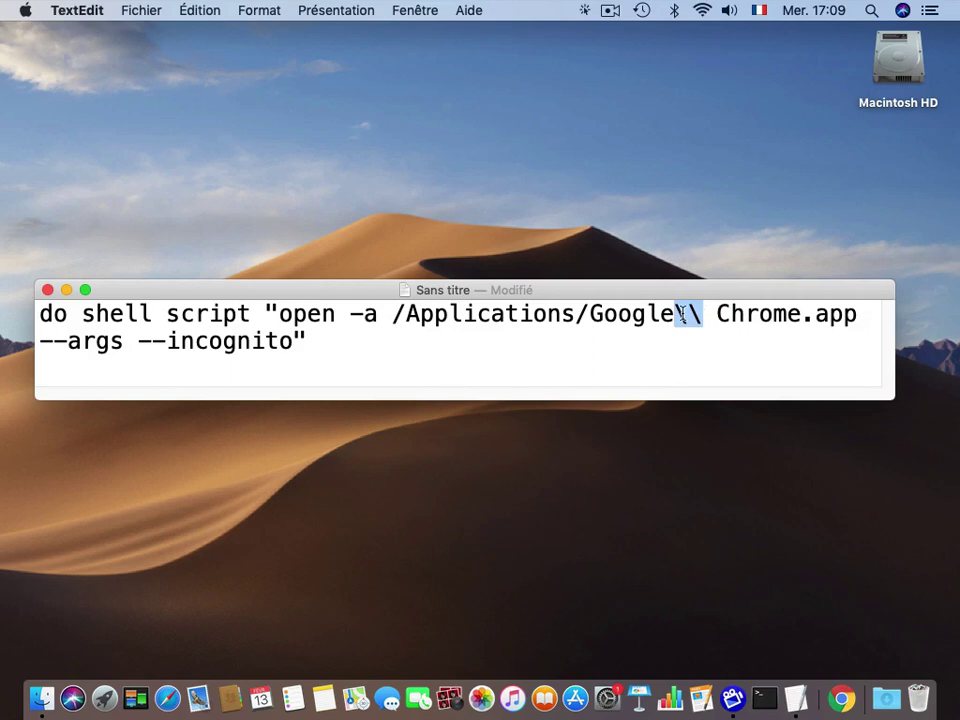
left_click_drag(280, 314, 264, 315)
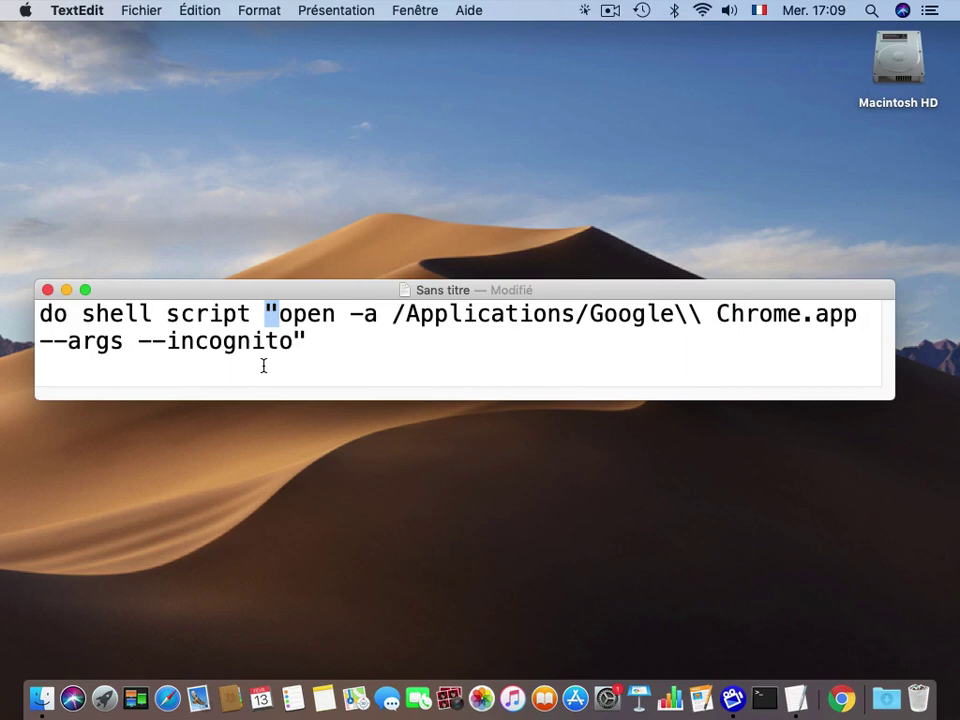
left_click(305, 340)
left_click_drag(305, 340, 298, 338)
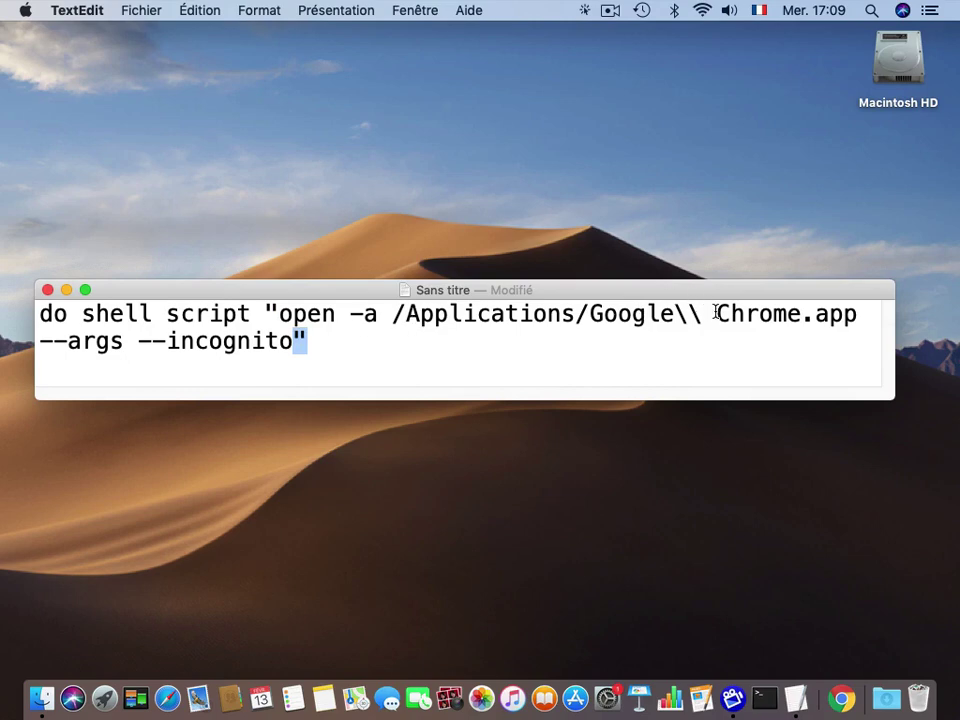
left_click_drag(590, 314, 857, 316)
double_click(71, 342)
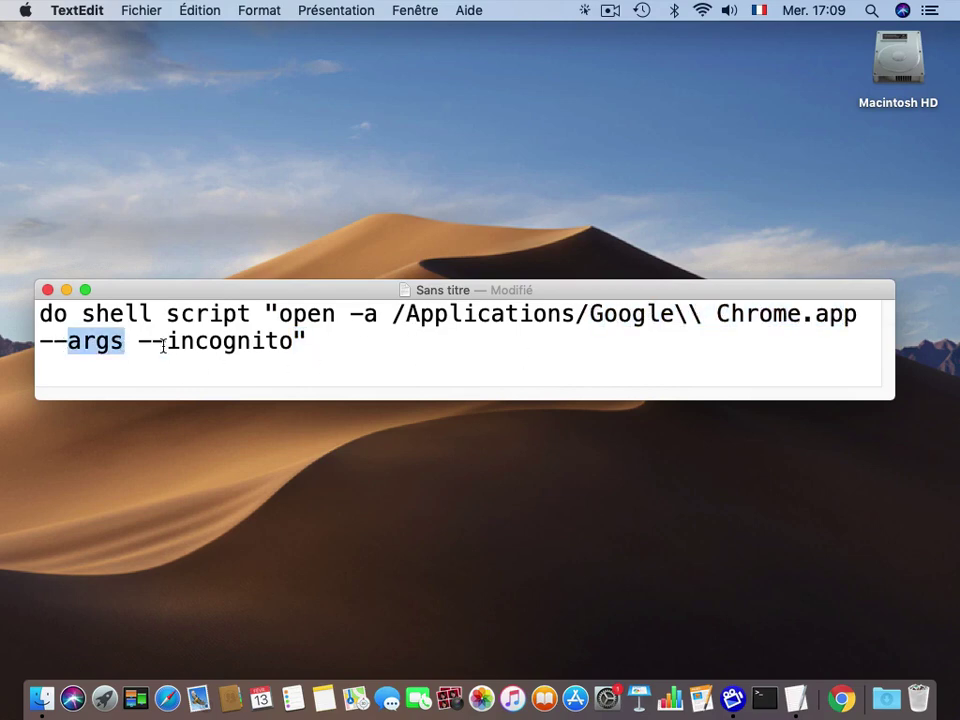
left_click_drag(167, 345, 287, 349)
left_click(289, 357)
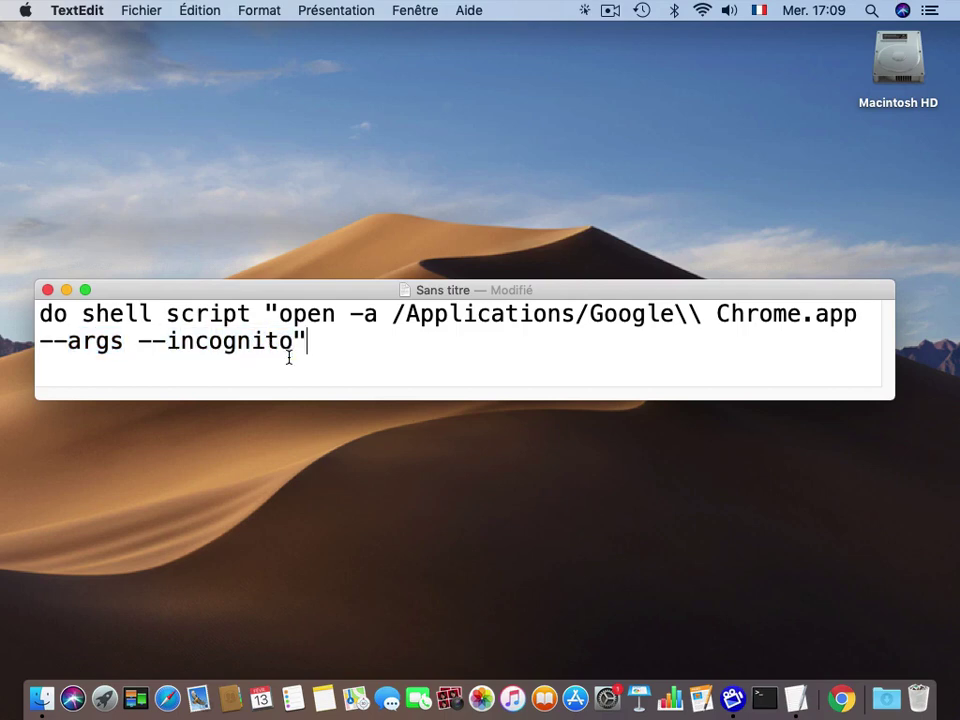
Copy the entire two-line script text from the TextEdit document.
left_click_drag(40, 314, 309, 334)
left_click(203, 9)
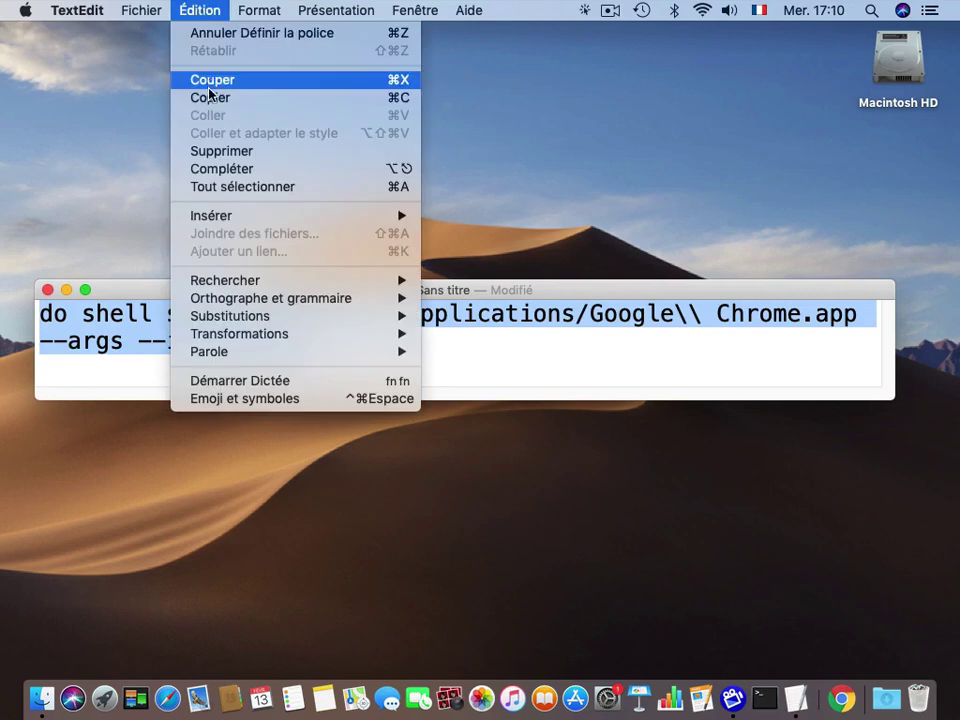
left_click(211, 97)
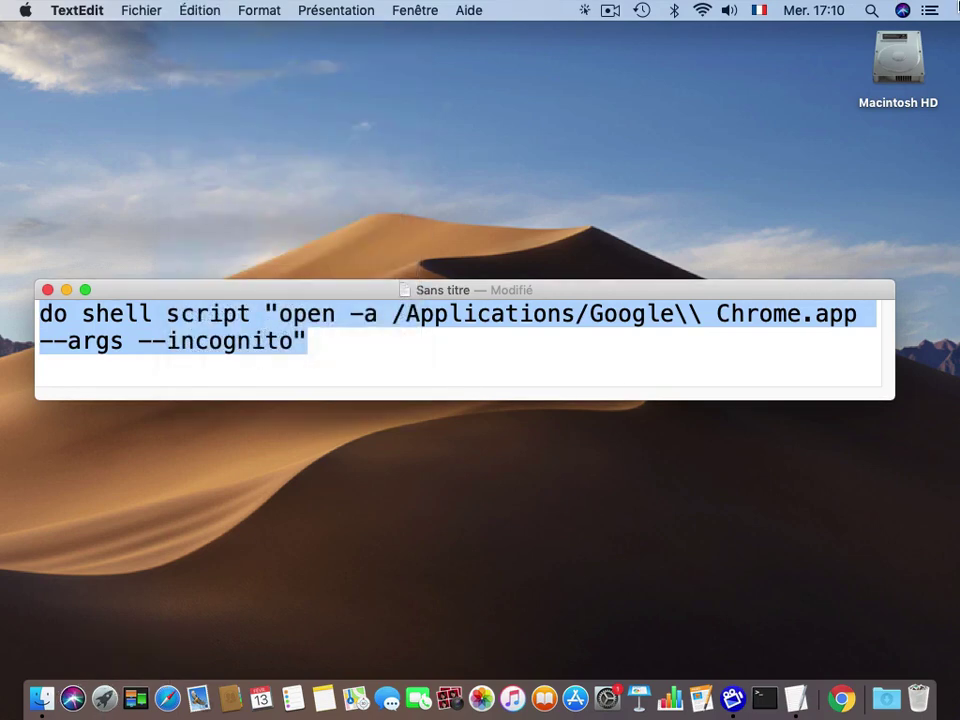
Switch to Script Editor (Éditeur de script) and paste the copied command into the empty untitled script.
left_click(871, 11)
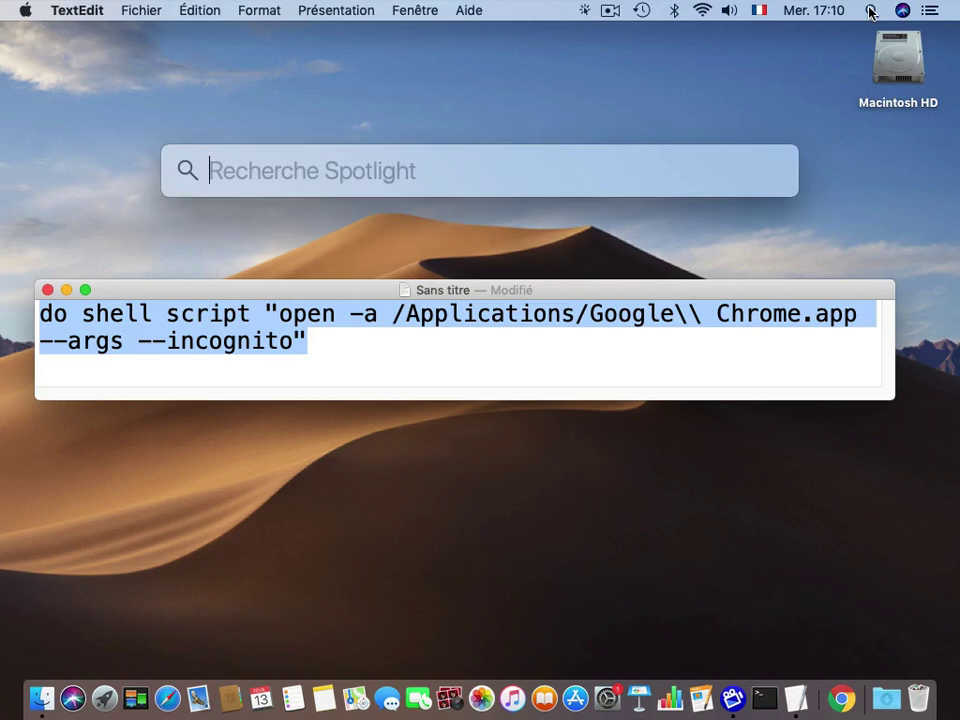
type("editeur")
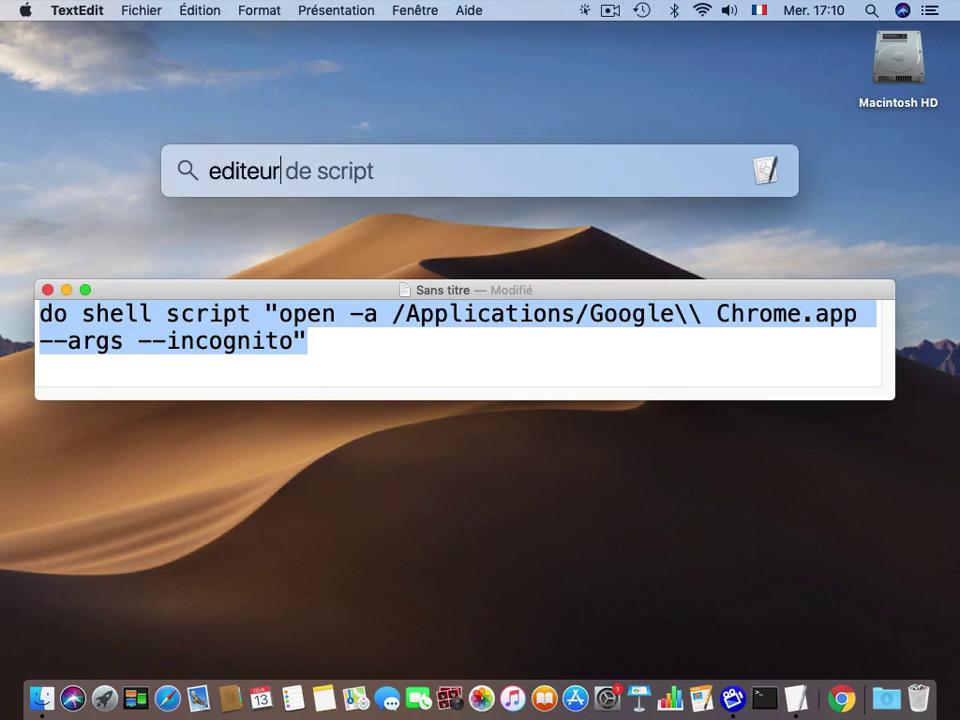
key("Return")
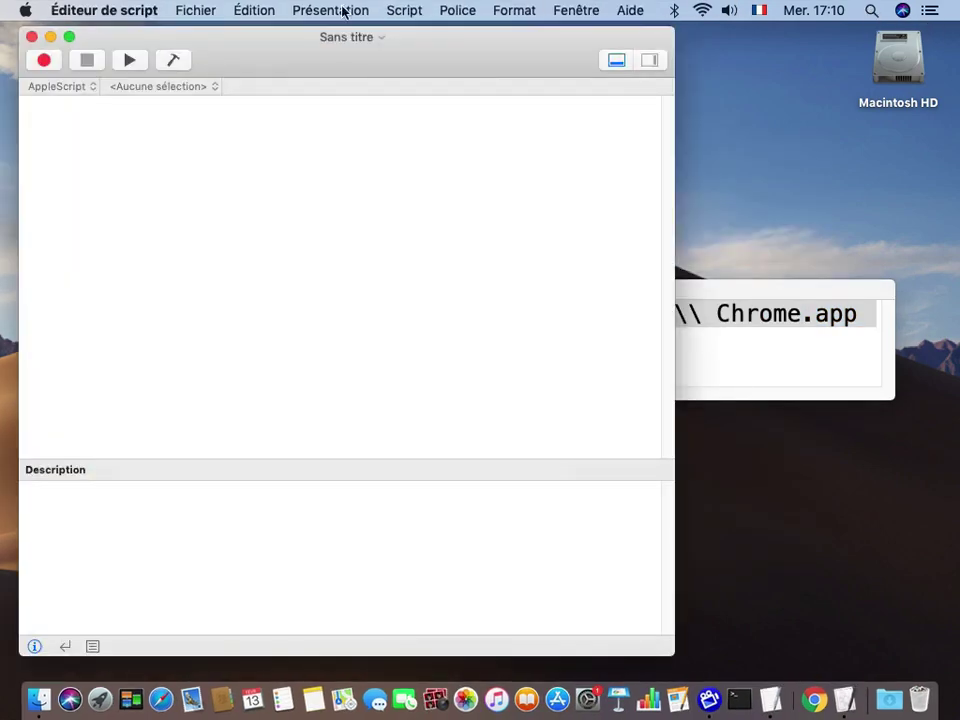
left_click(250, 9)
left_click(249, 114)
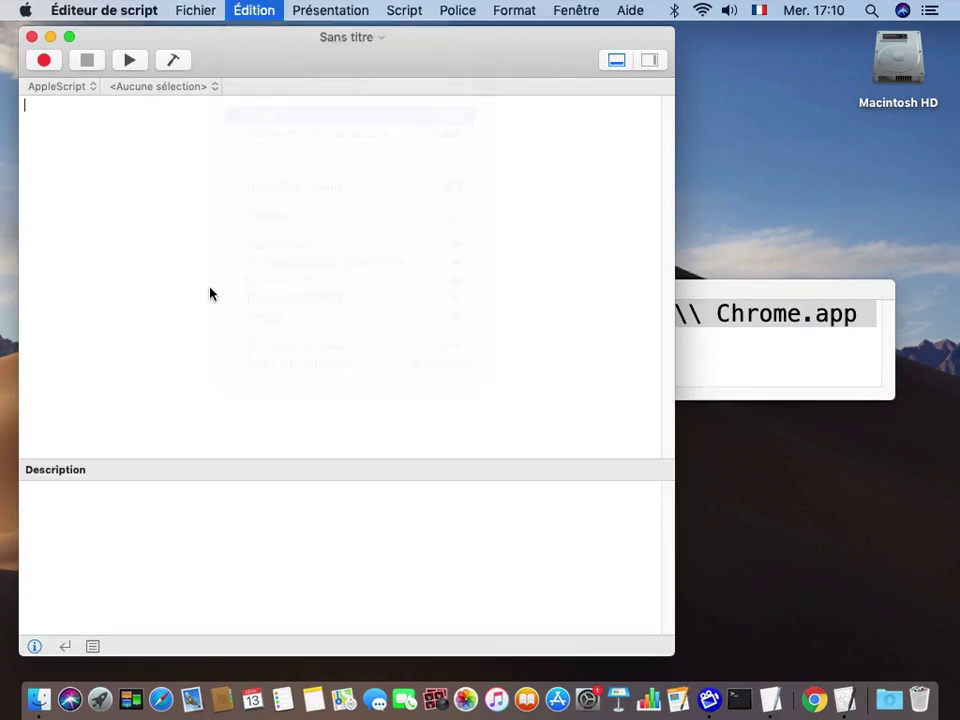
left_click_drag(240, 45, 305, 40)
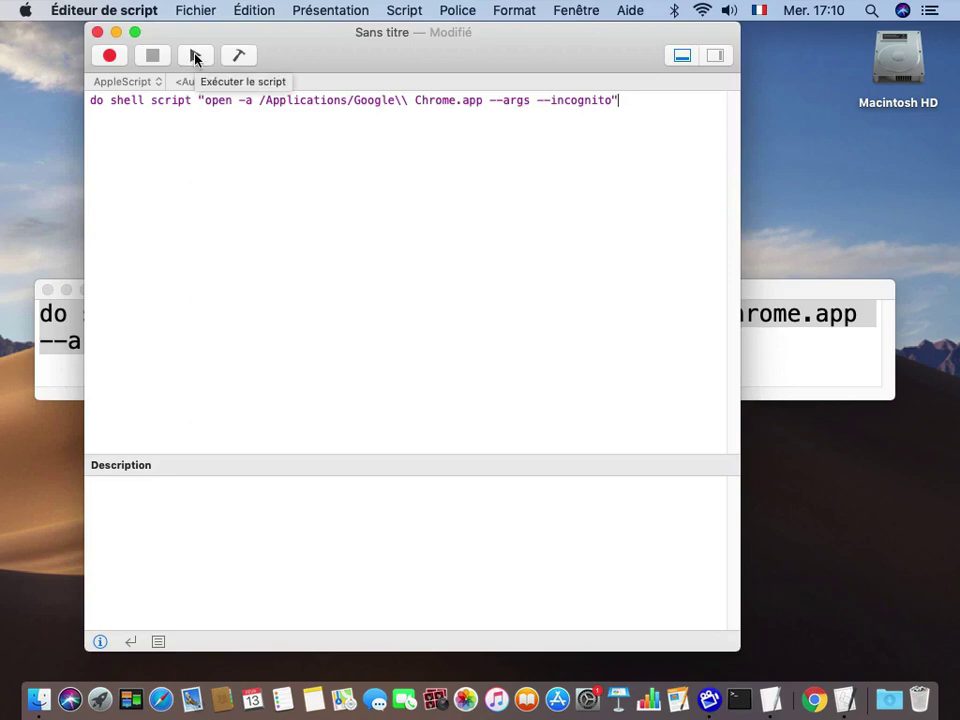
Run the script to test launching Chrome in private browsing mode, and quit Chrome.
left_click(196, 58)
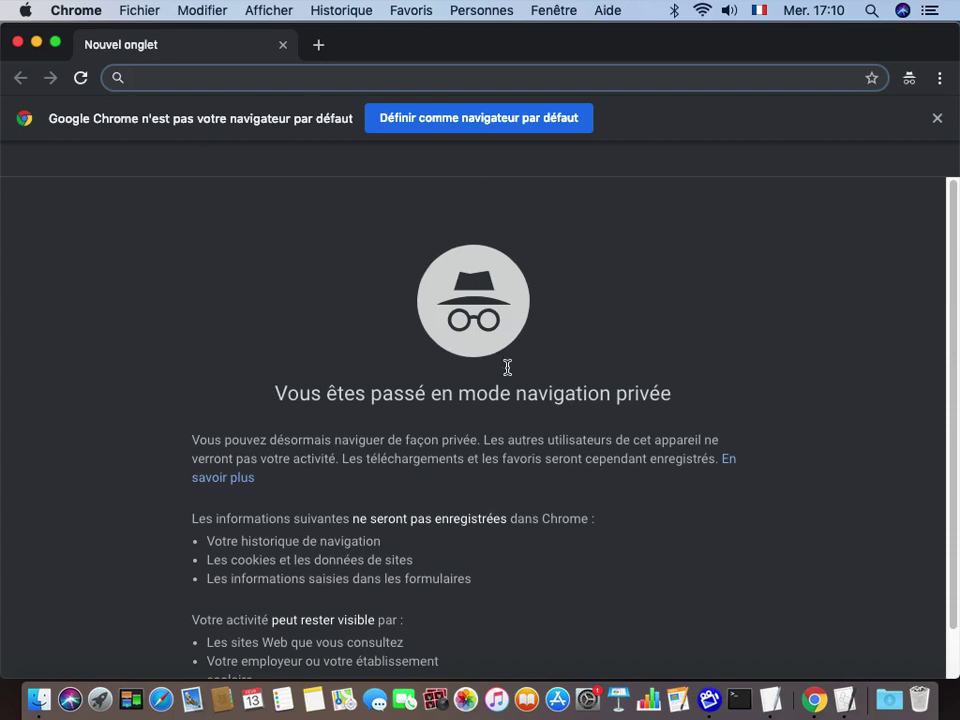
left_click(52, 9)
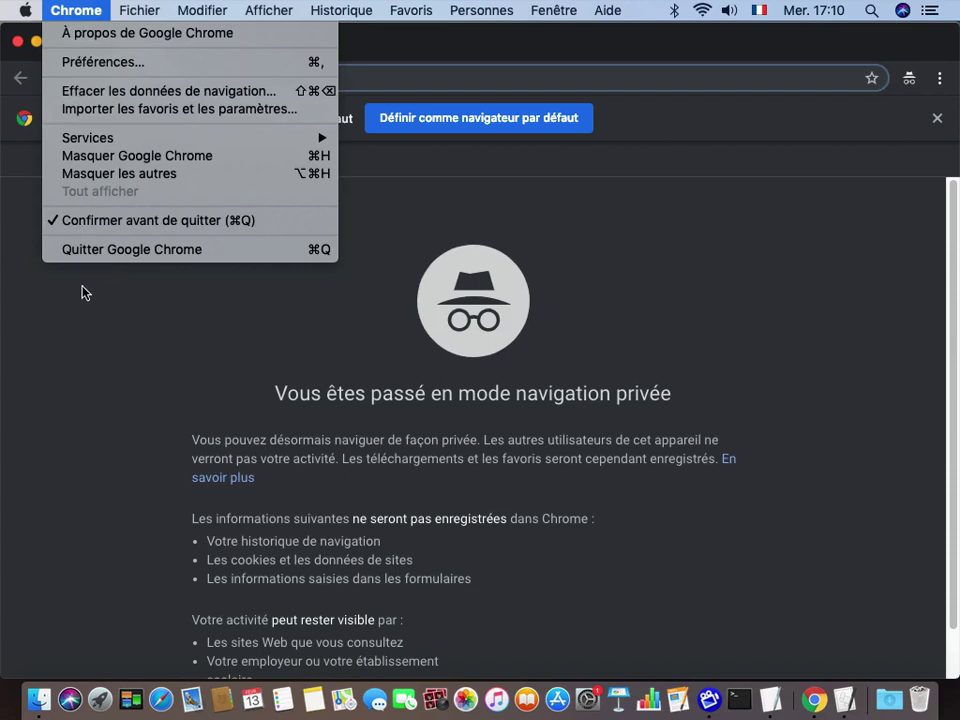
left_click(91, 257)
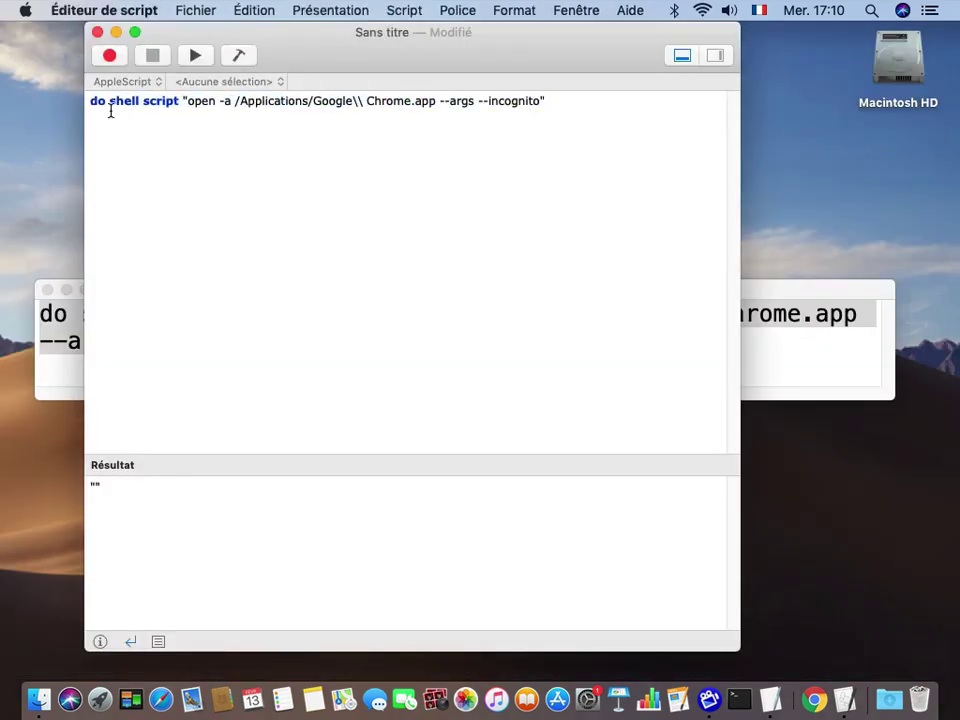
Save the script to the desktop (Bureau) as "Google Chrome Privé" with the file format set to Application.
triple_click(110, 110)
left_click(195, 10)
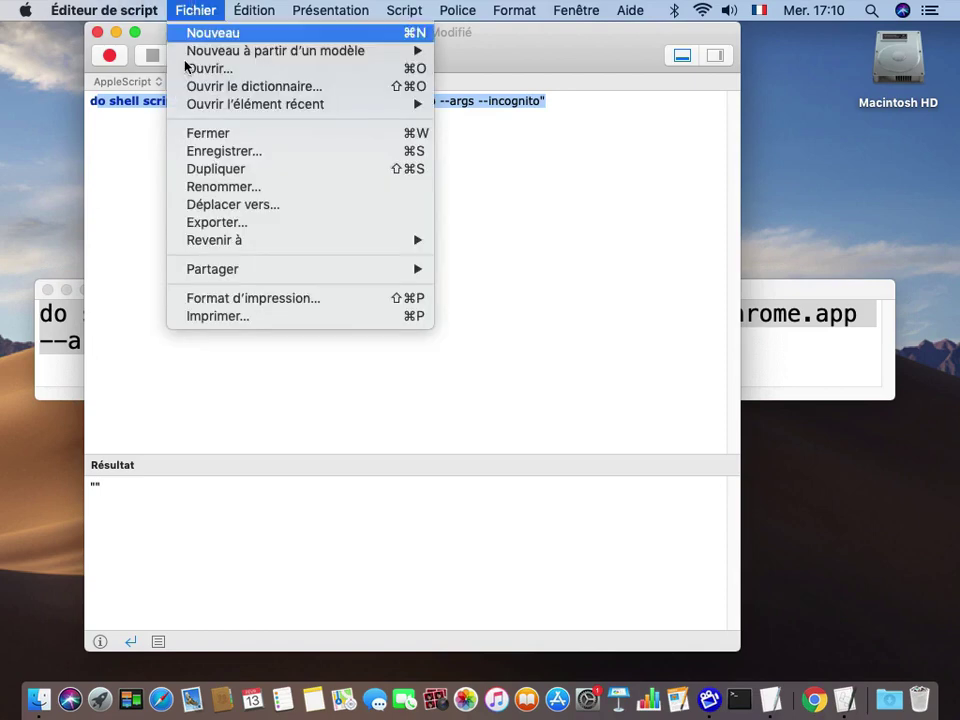
left_click(190, 151)
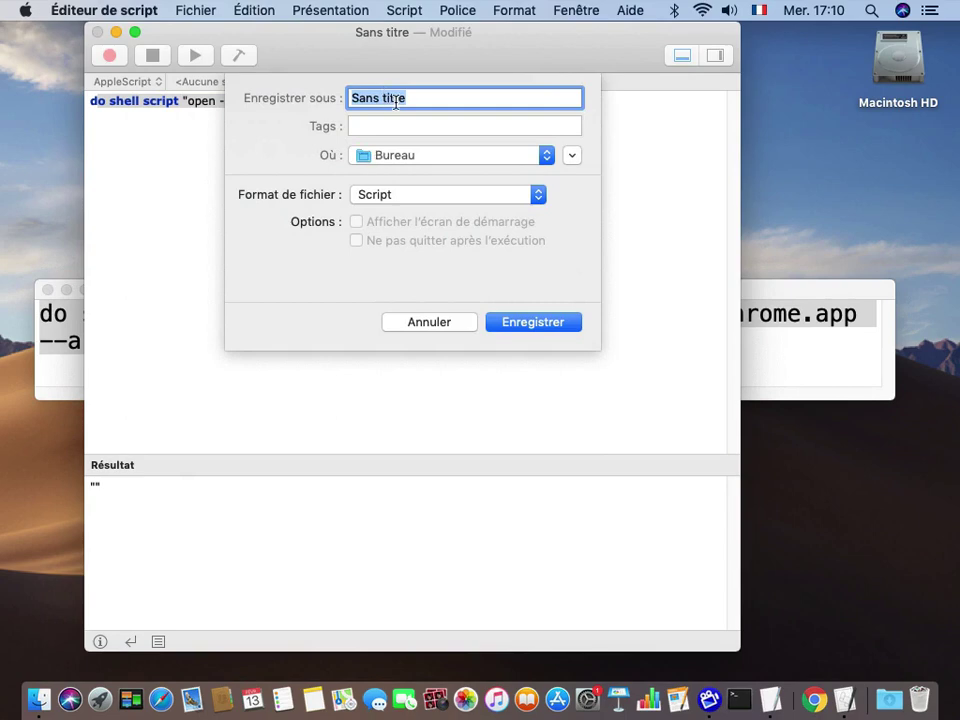
type("Google")
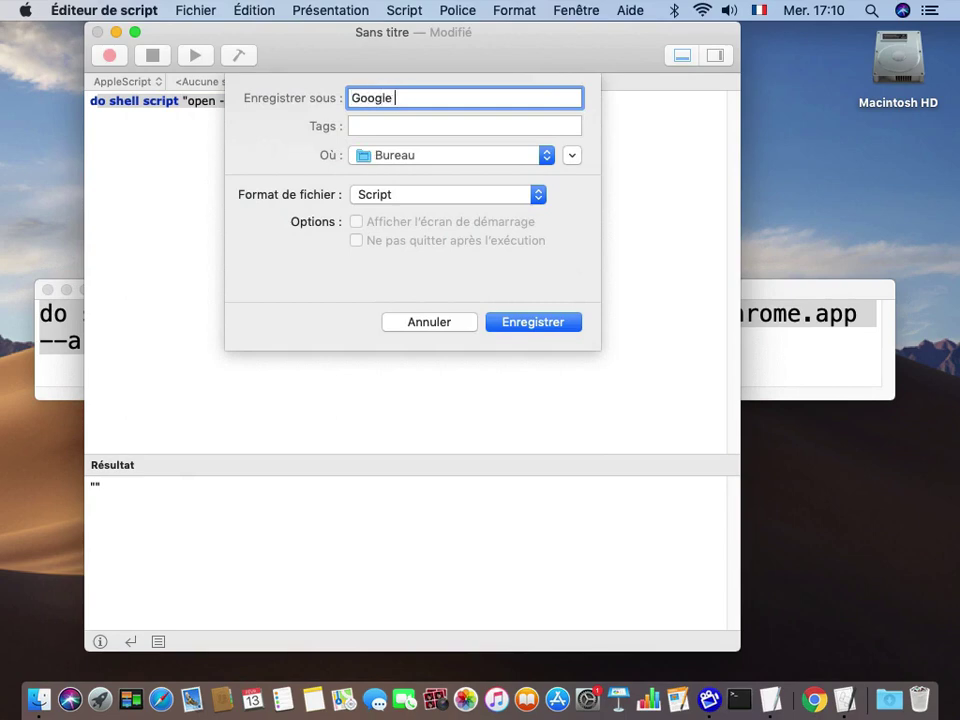
type(" Chrome Privé")
left_click(391, 197)
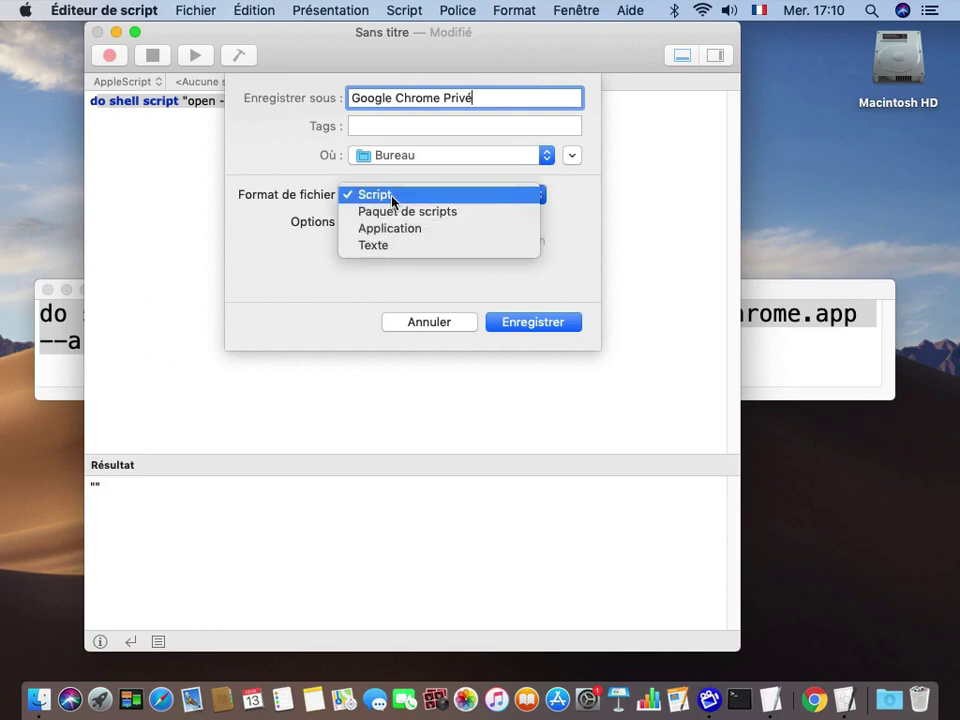
left_click(390, 230)
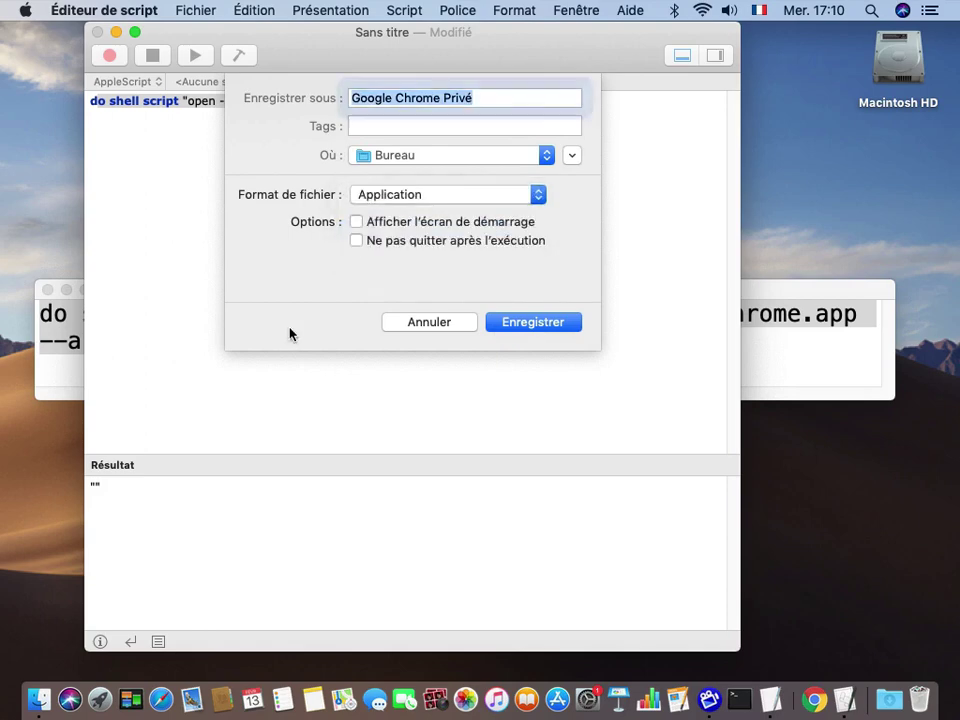
left_click(530, 324)
Quit Script Editor and TextEdit to clear the desktop.
left_click(55, 10)
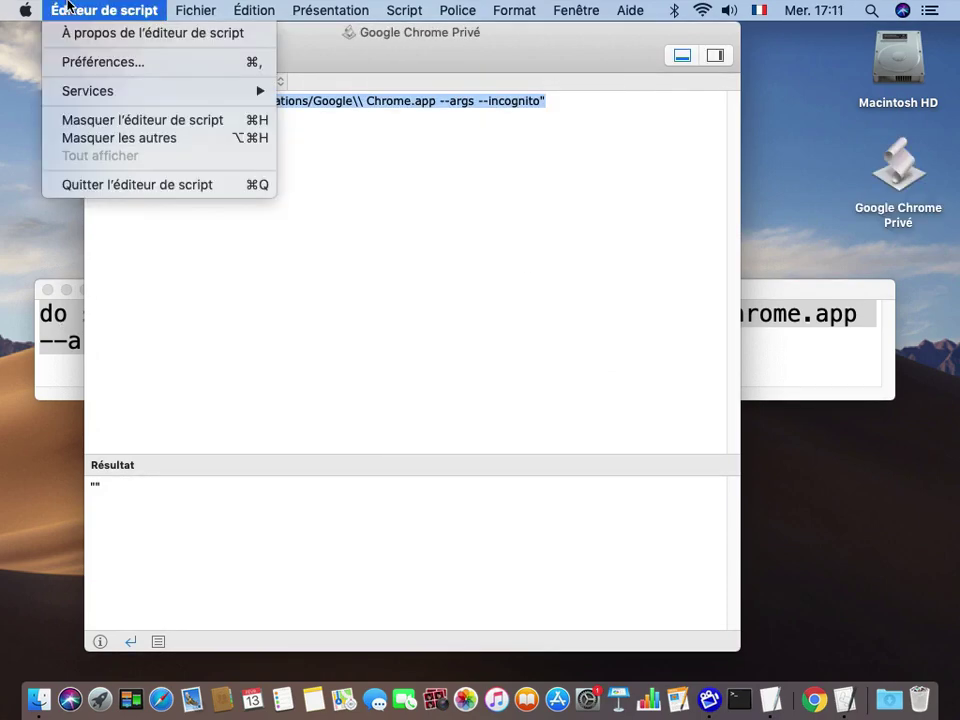
left_click(85, 185)
left_click(95, 341)
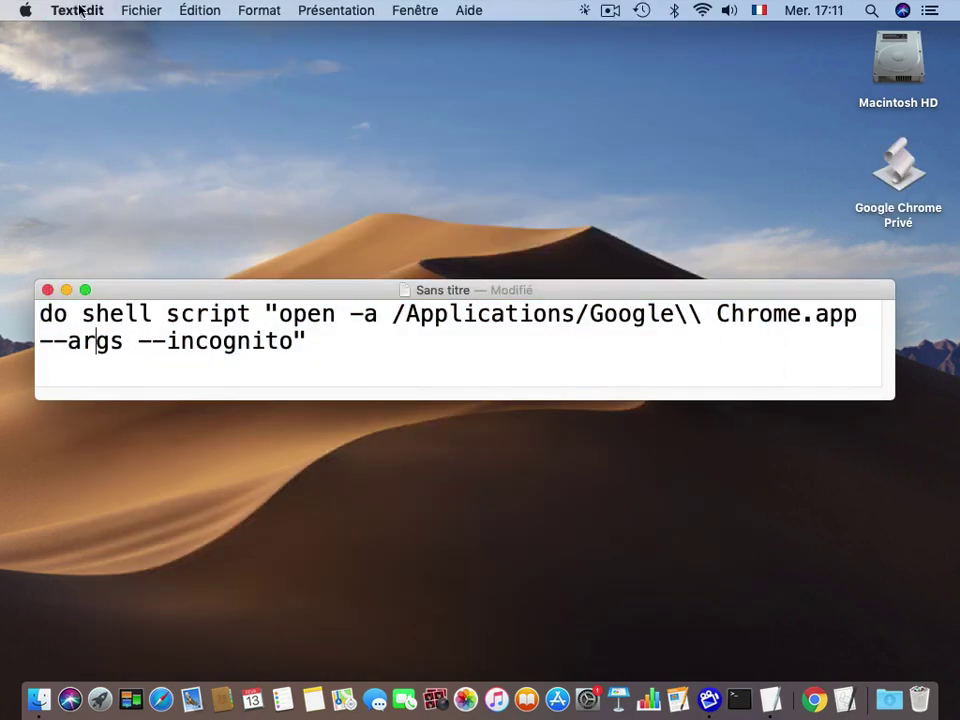
left_click(77, 10)
left_click(77, 185)
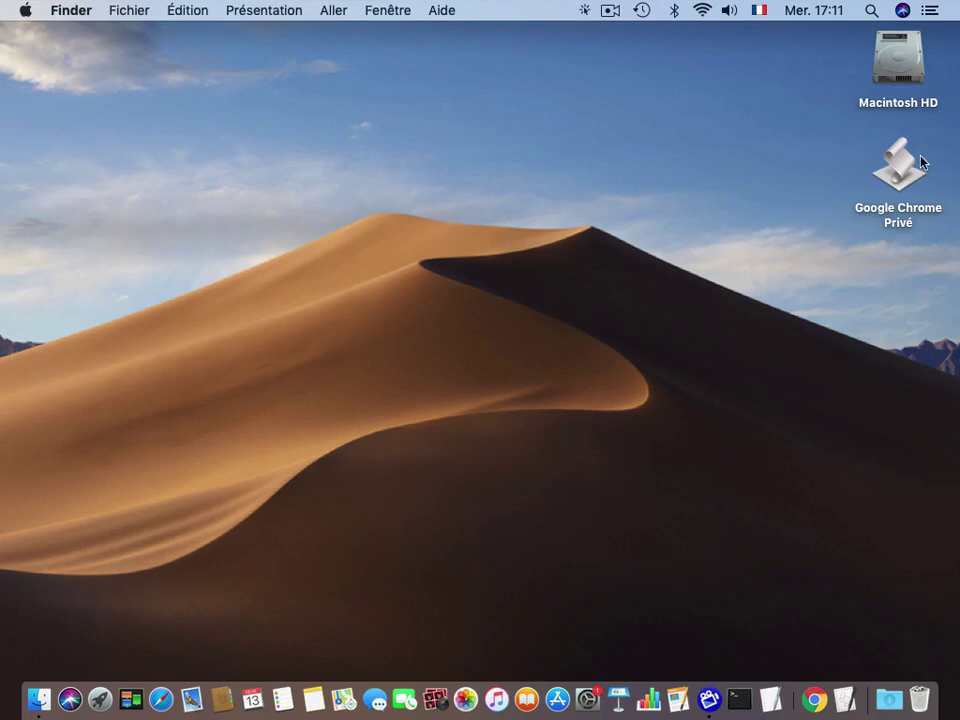
Test the Google Chrome Privé desktop application by launching it twice, quitting Chrome after each launch.
left_click(862, 197)
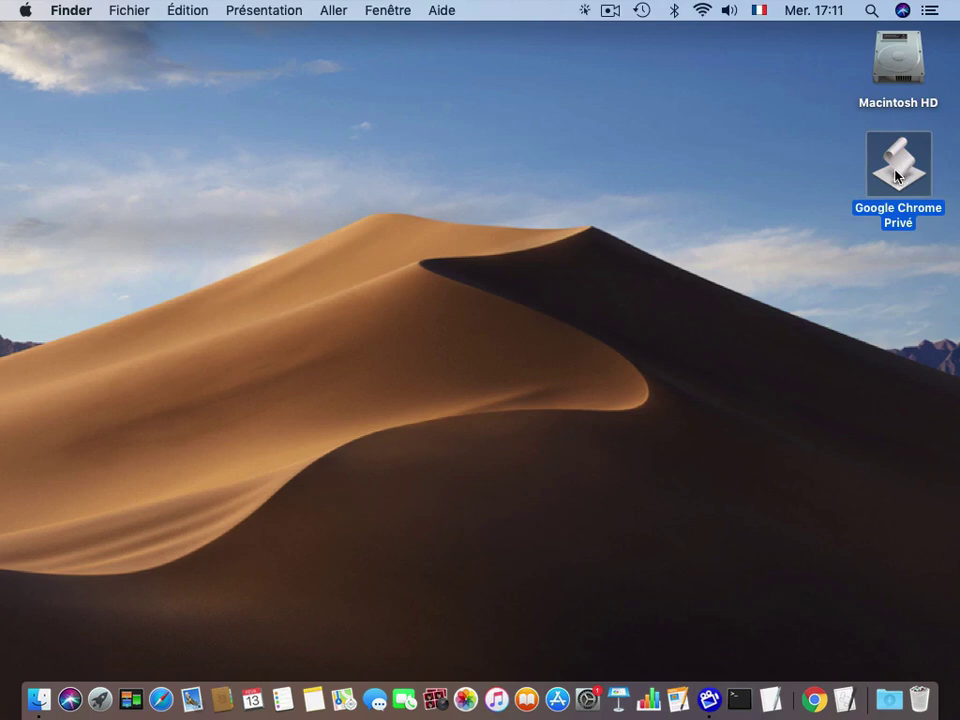
double_click(897, 177)
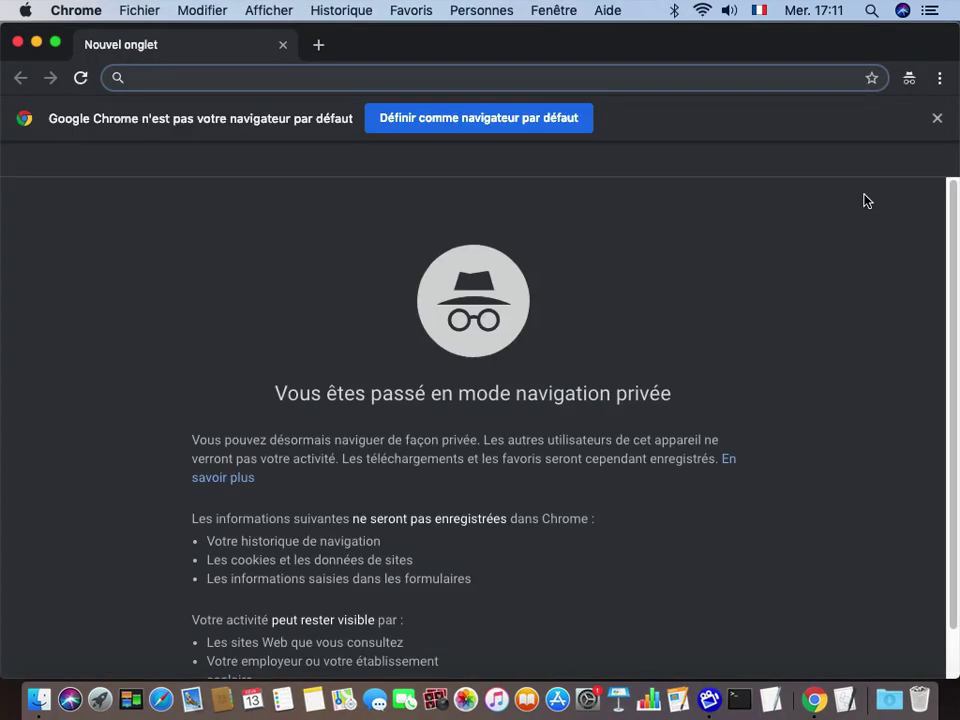
left_click(50, 9)
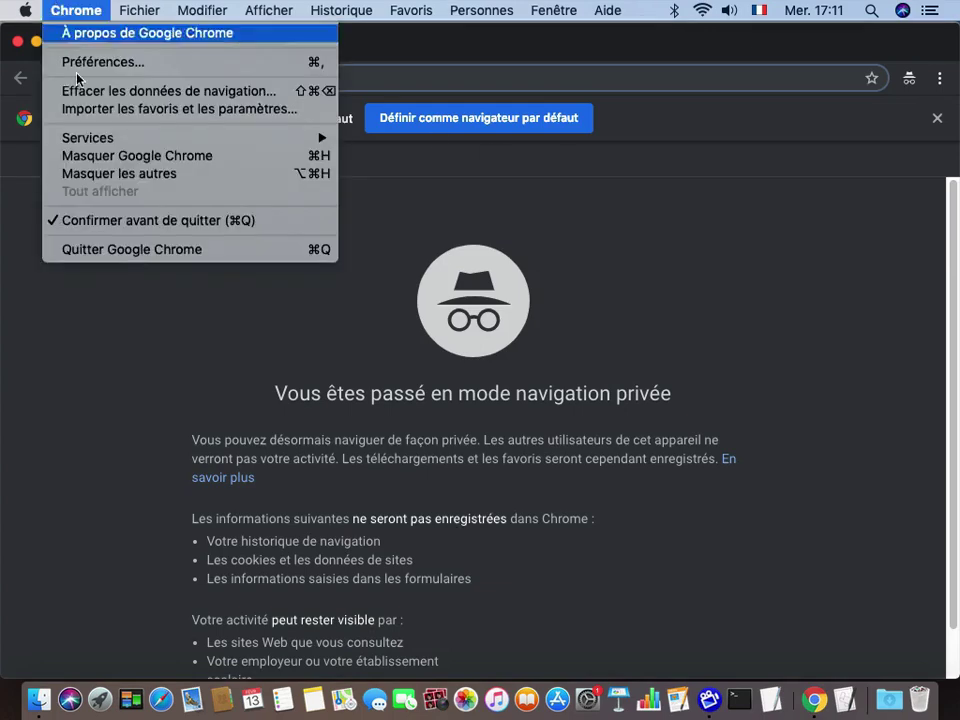
left_click(97, 254)
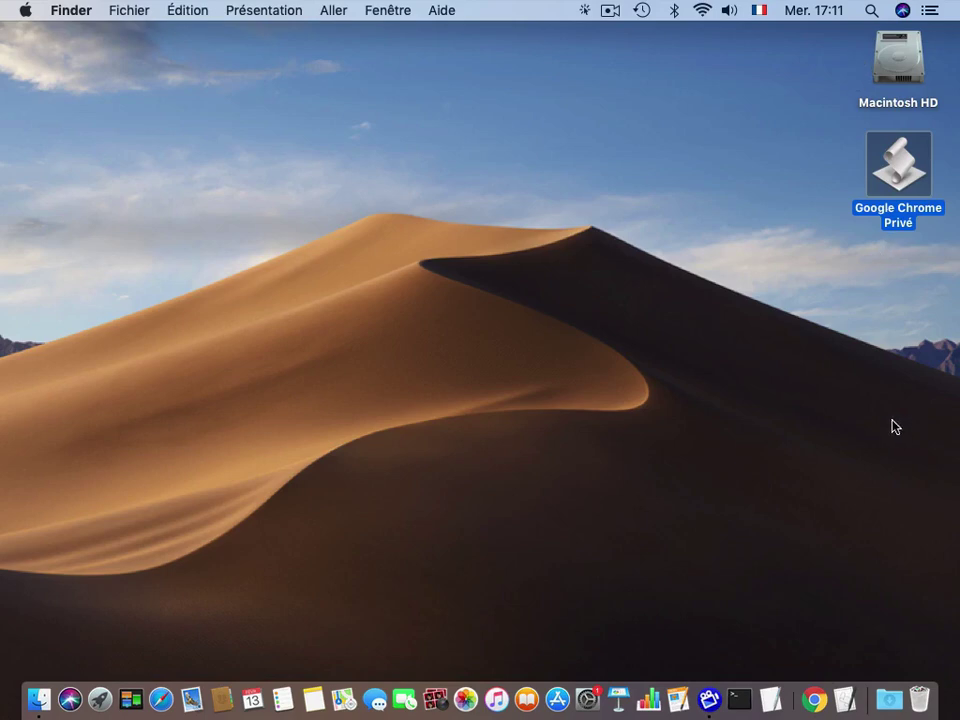
double_click(884, 148)
double_click(897, 173)
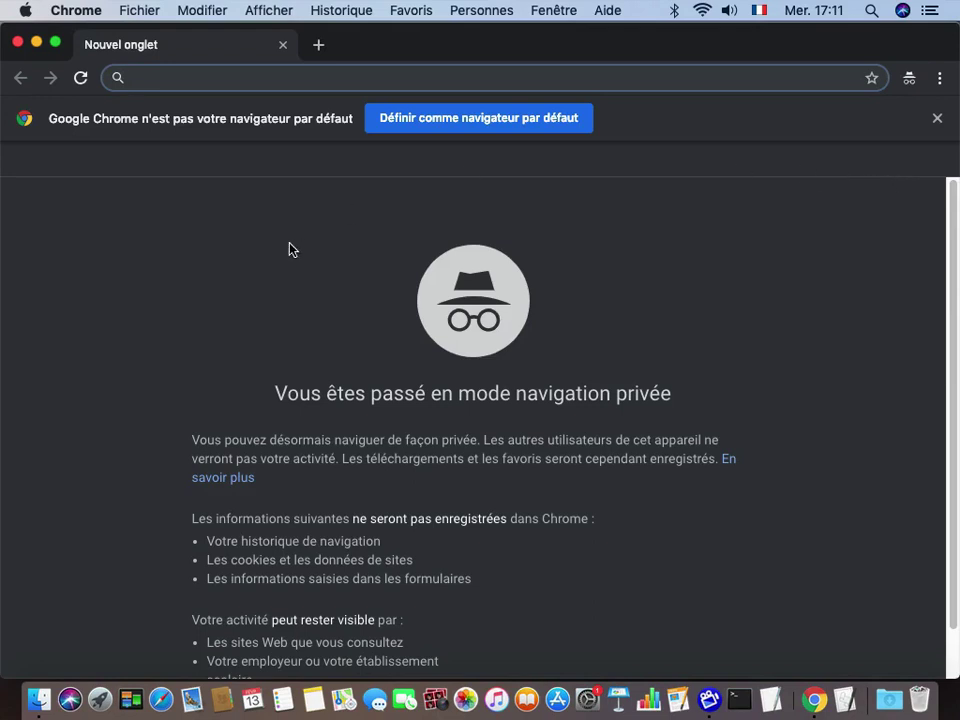
left_click(66, 10)
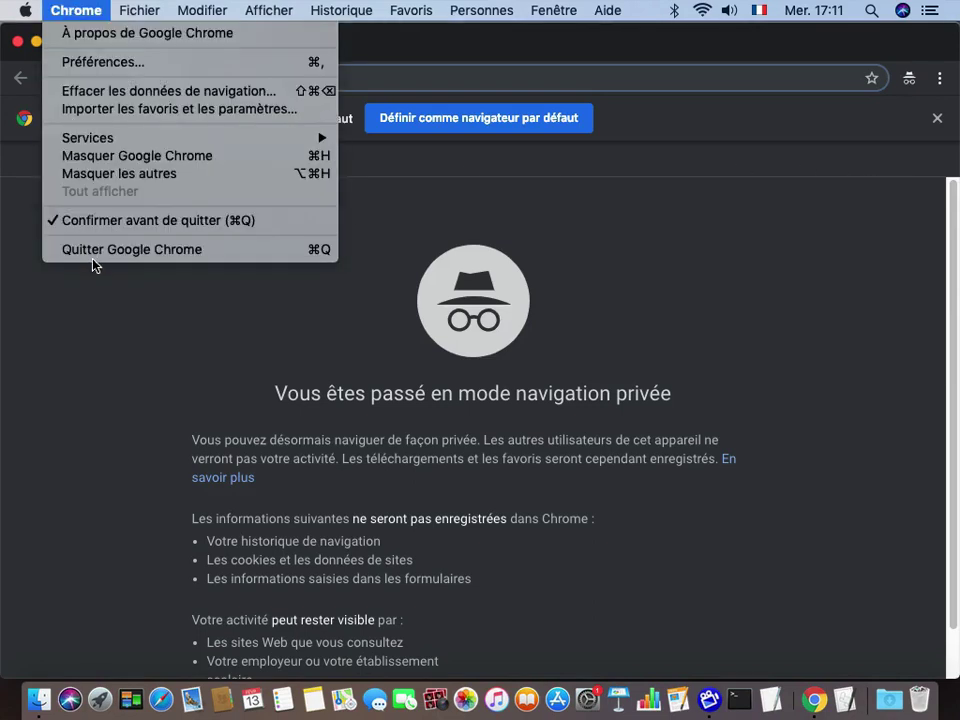
left_click(92, 252)
Find Google Chrome in the Applications folder of Macintosh HD and open its information window.
left_click(900, 65)
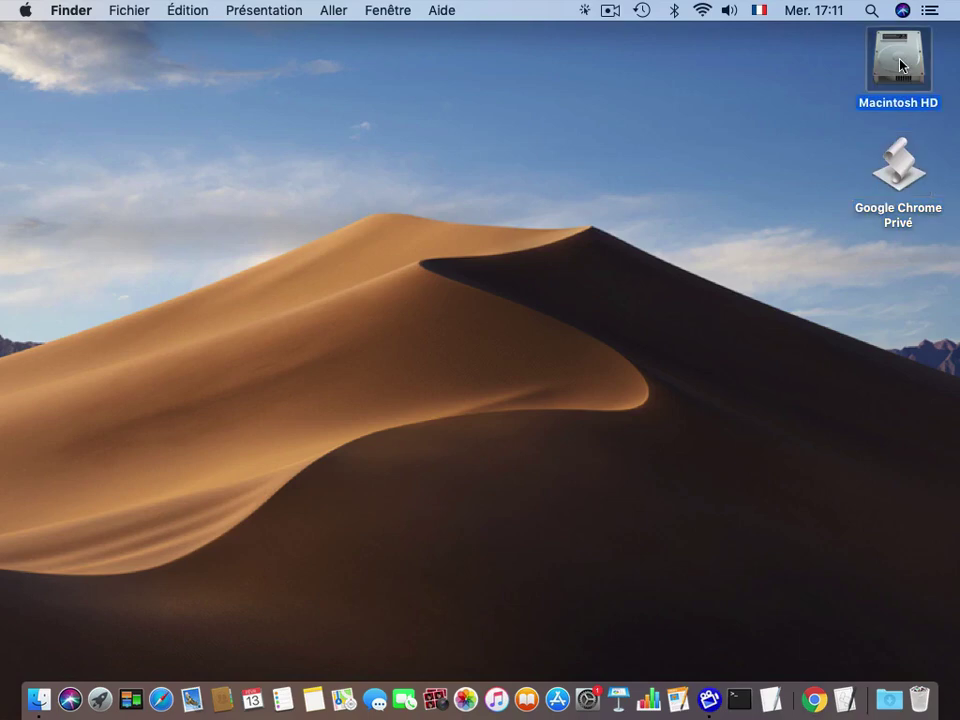
key("super+o")
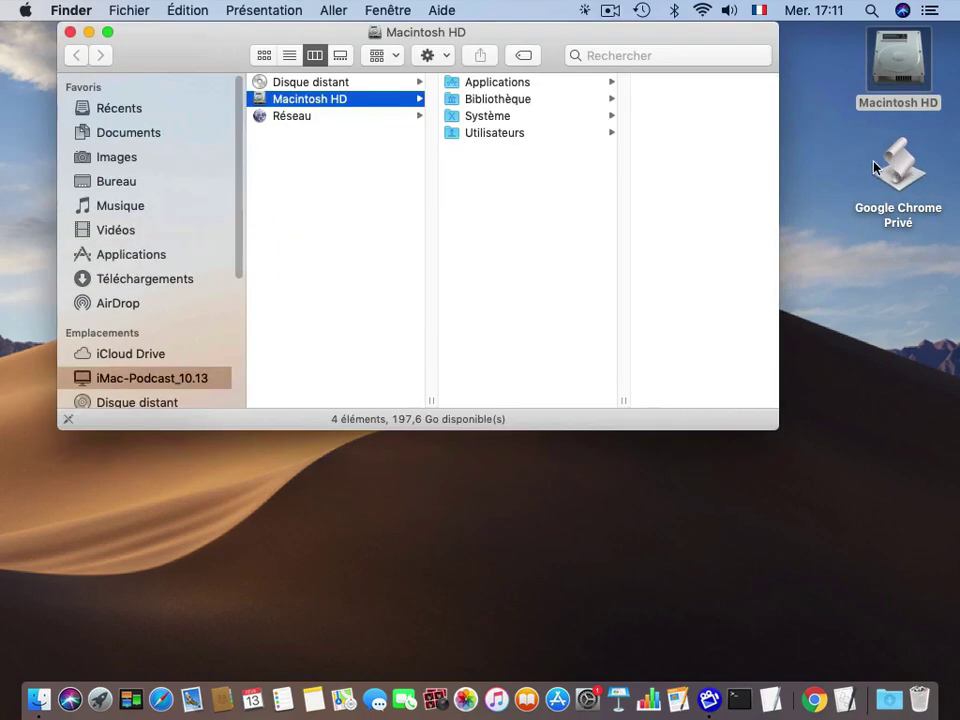
left_click(487, 83)
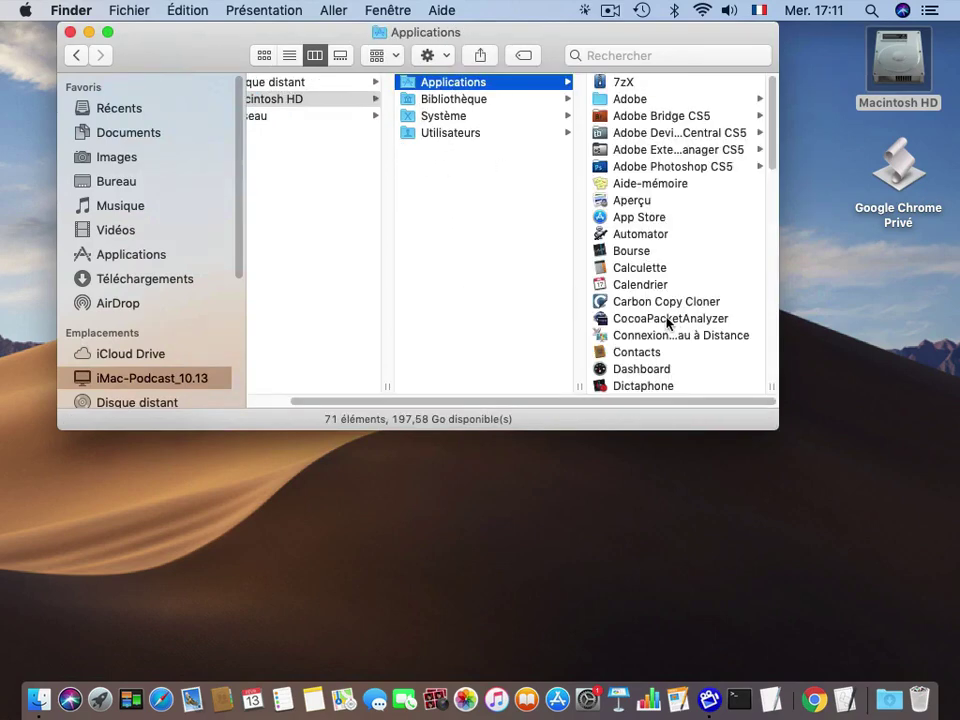
scroll(620, 345, "down", 5)
scroll(633, 345, "down", 3)
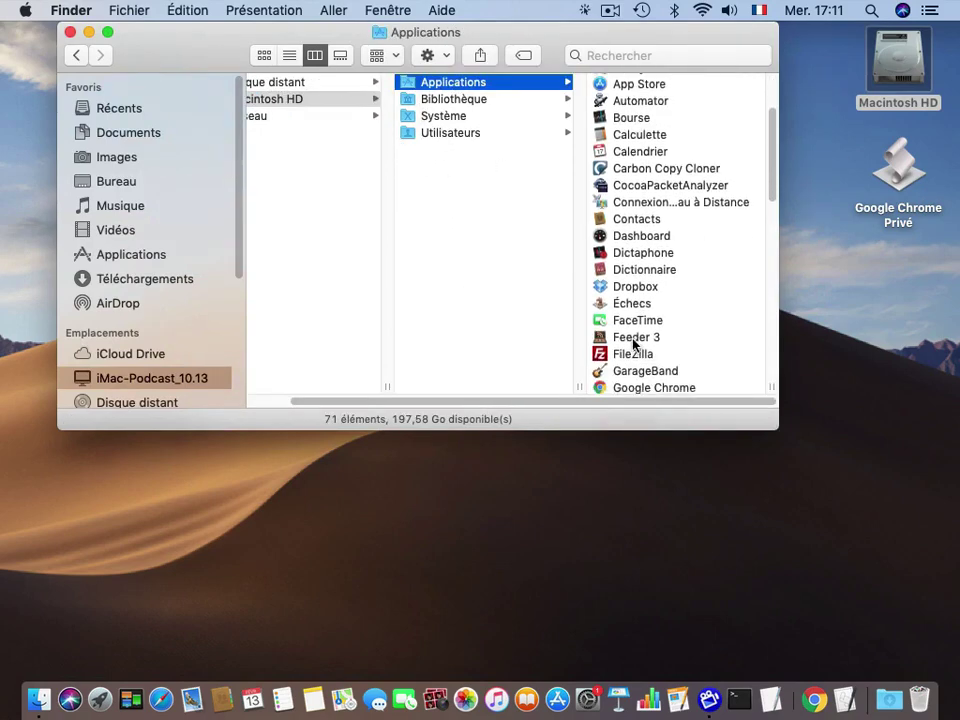
left_click(598, 354)
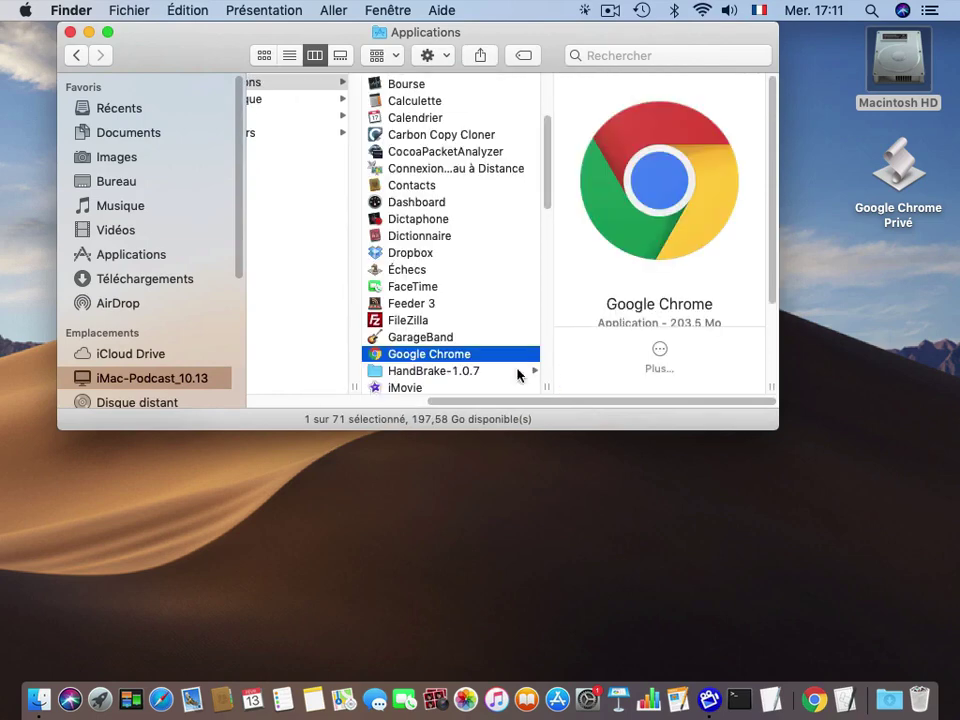
left_click(127, 10)
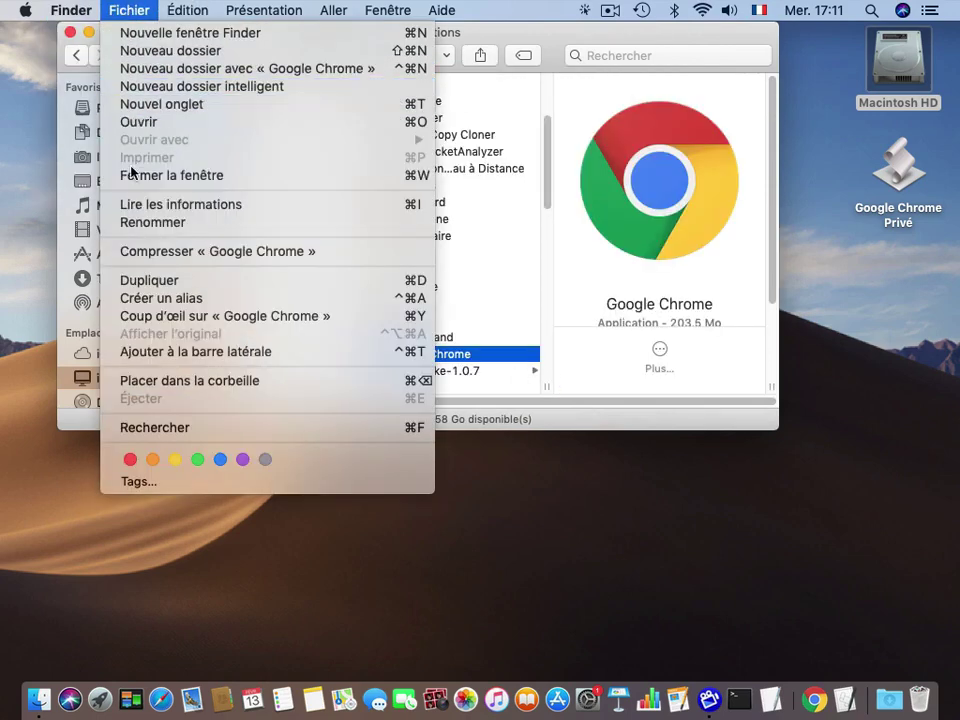
left_click(133, 204)
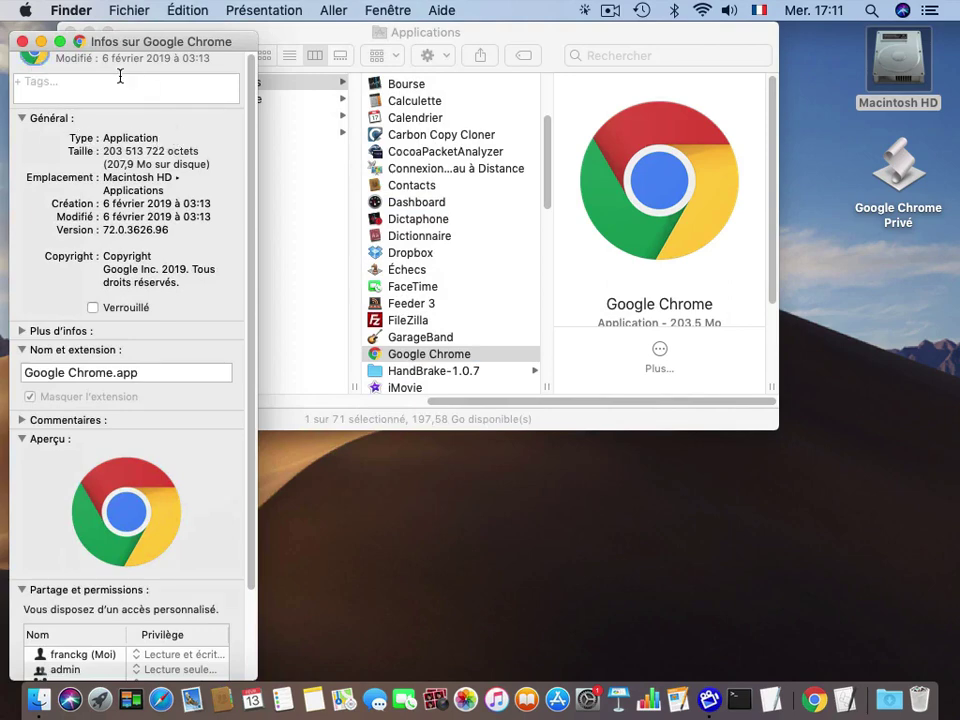
Copy the Google Chrome icon from its information window and close that window.
left_click(201, 8)
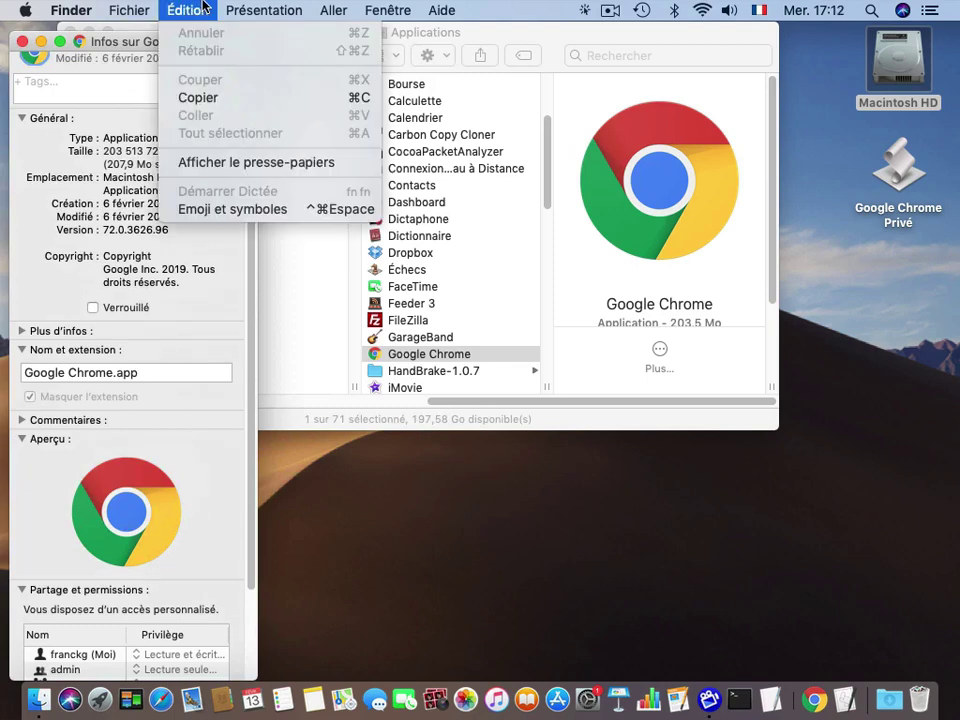
left_click(196, 99)
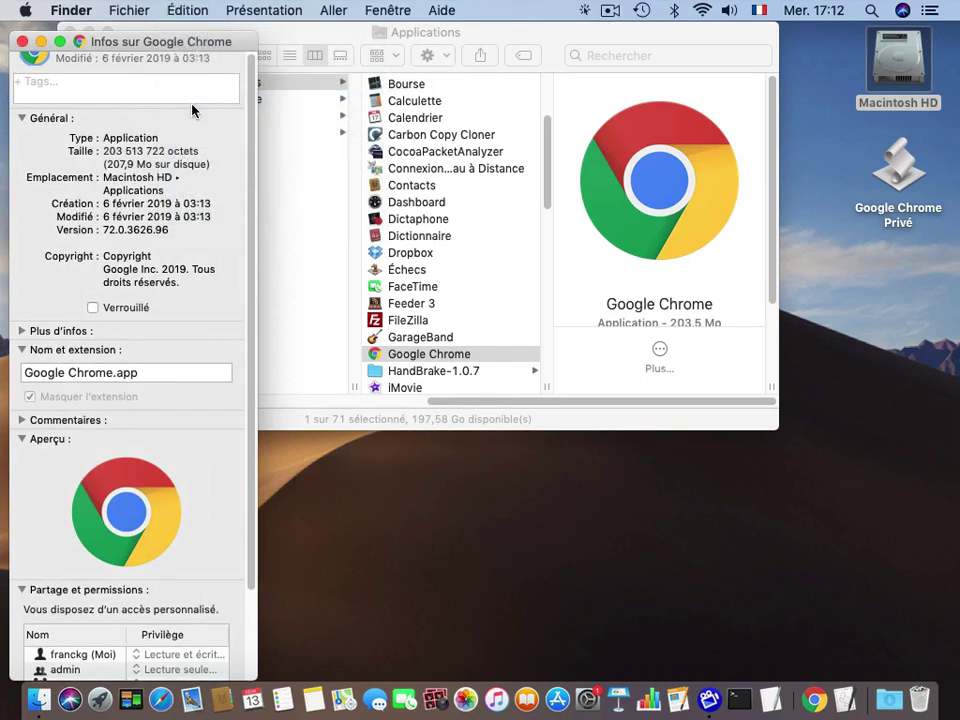
left_click(22, 41)
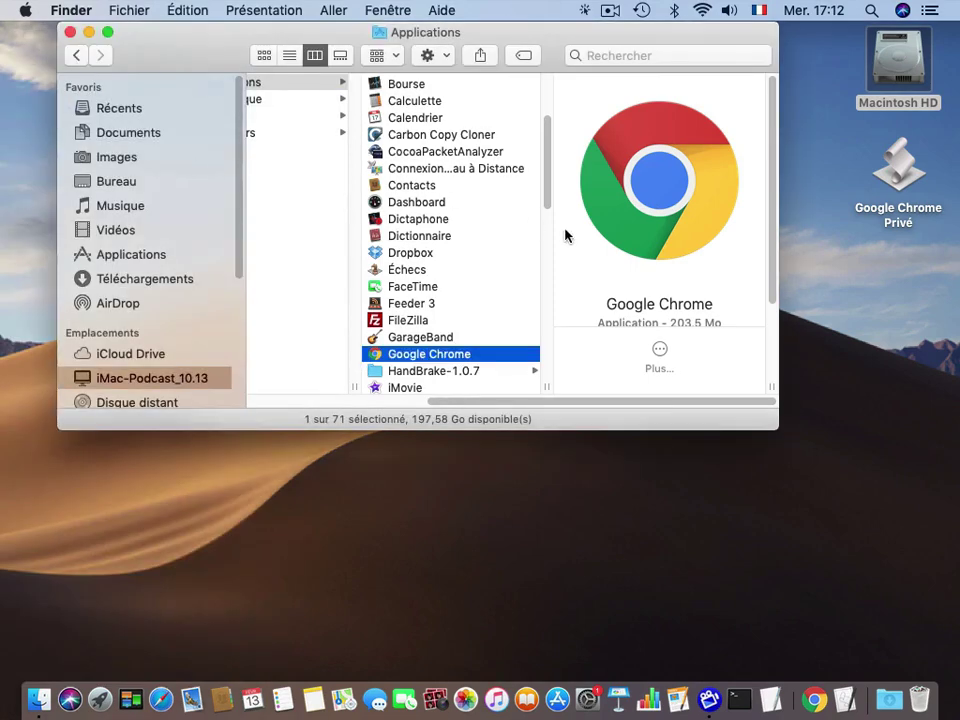
Replace the icon of the Google Chrome Privé desktop application with the copied Chrome icon, and close the information and Applications windows.
left_click(898, 172)
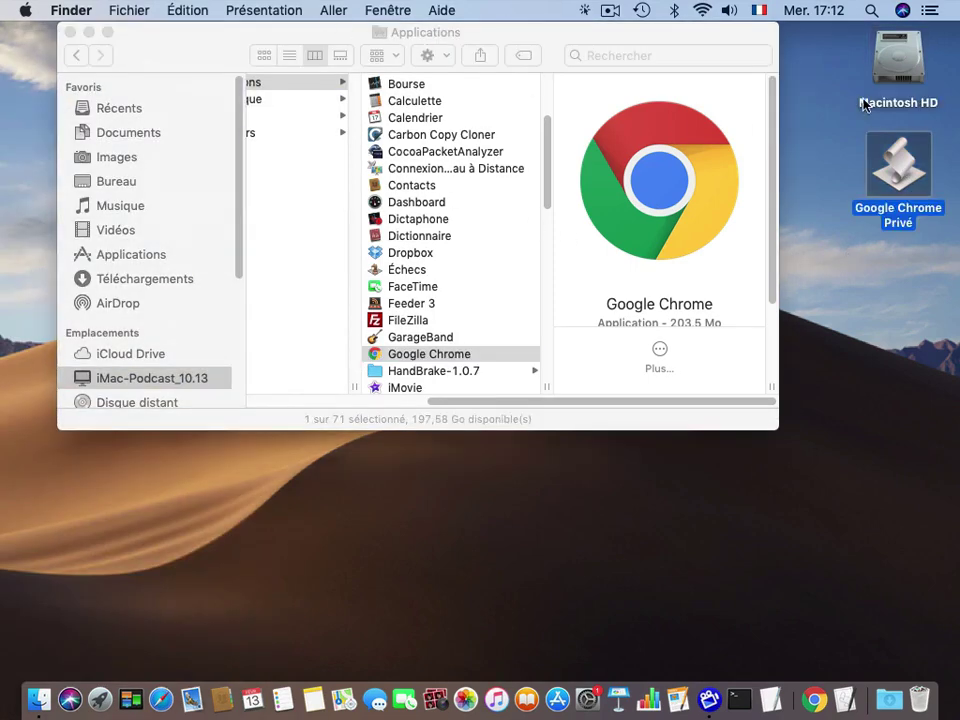
left_click(105, 10)
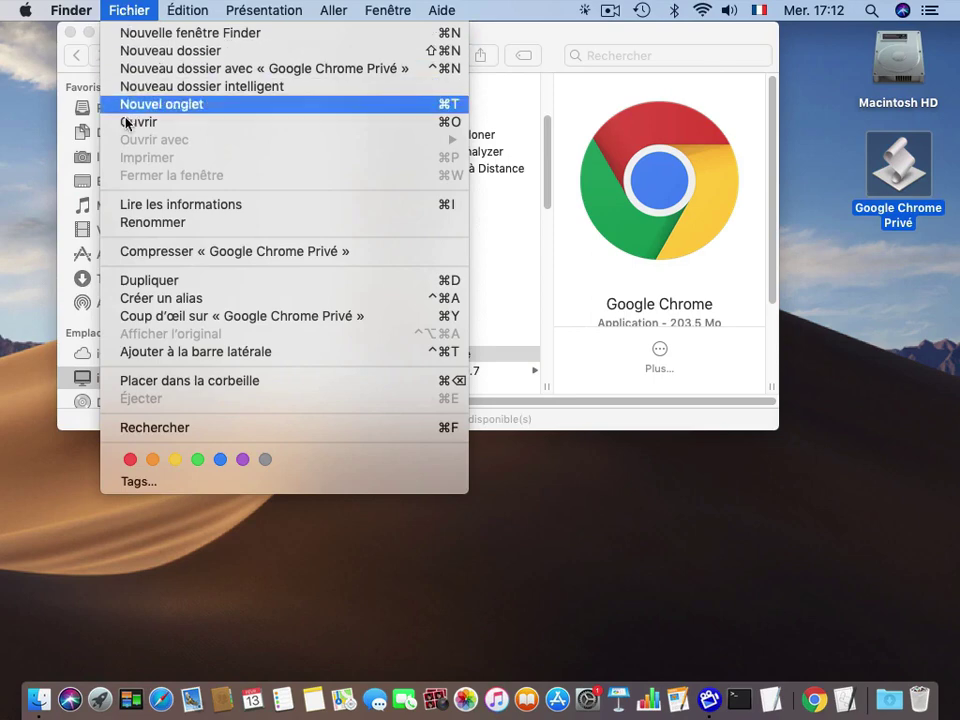
left_click(110, 204)
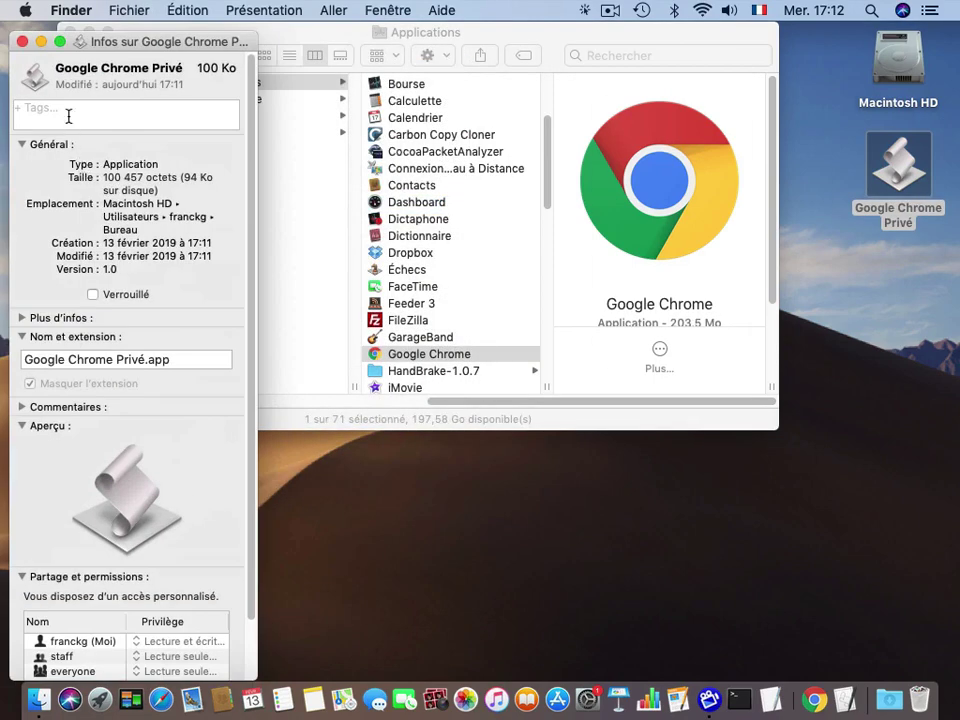
left_click(42, 87)
left_click(190, 10)
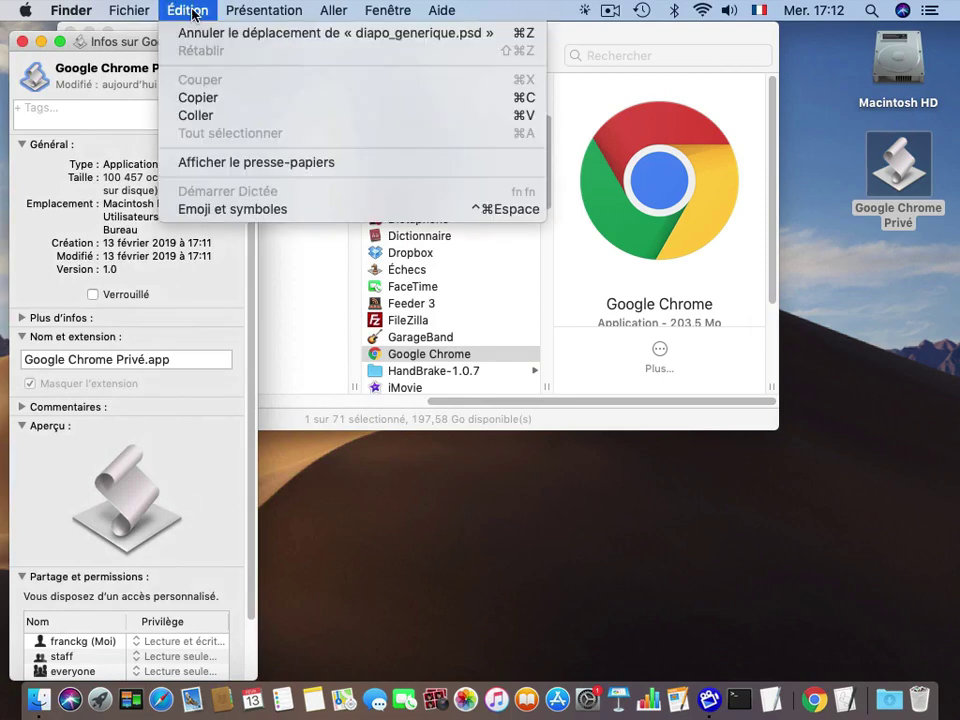
left_click(193, 117)
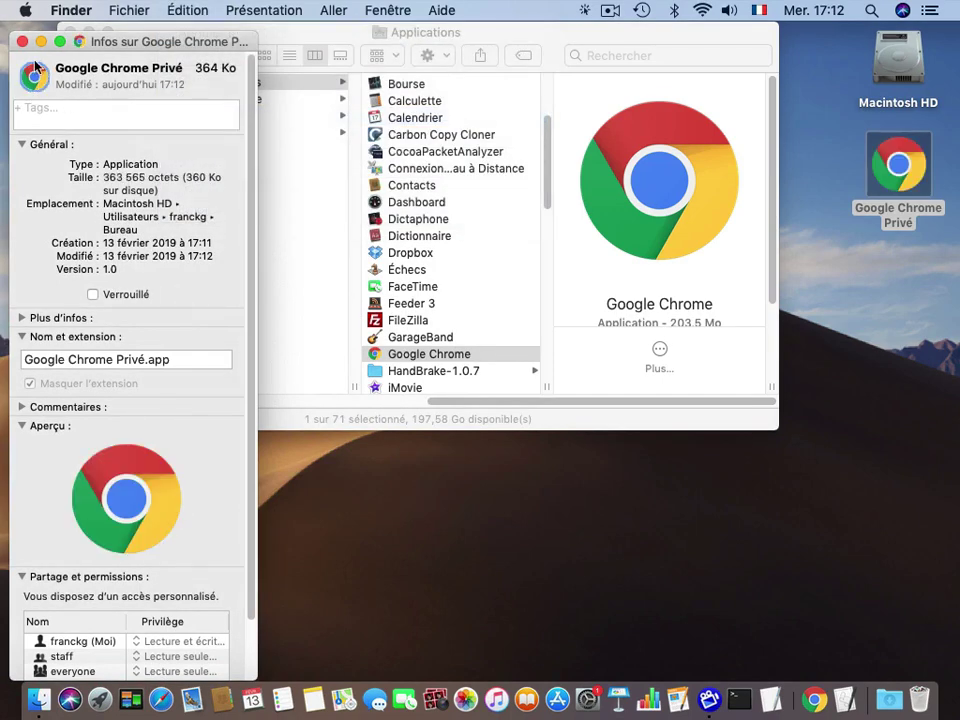
left_click(22, 41)
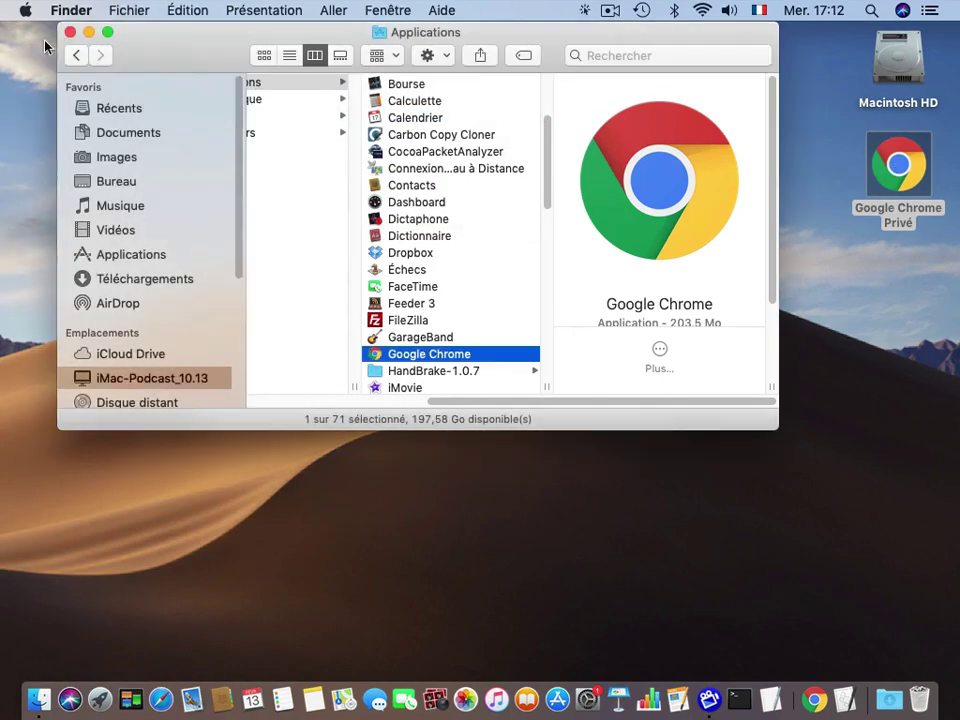
left_click(70, 32)
Launch Google Chrome Privé from the desktop with its new icon to test it, and quit Chrome.
left_click(838, 165)
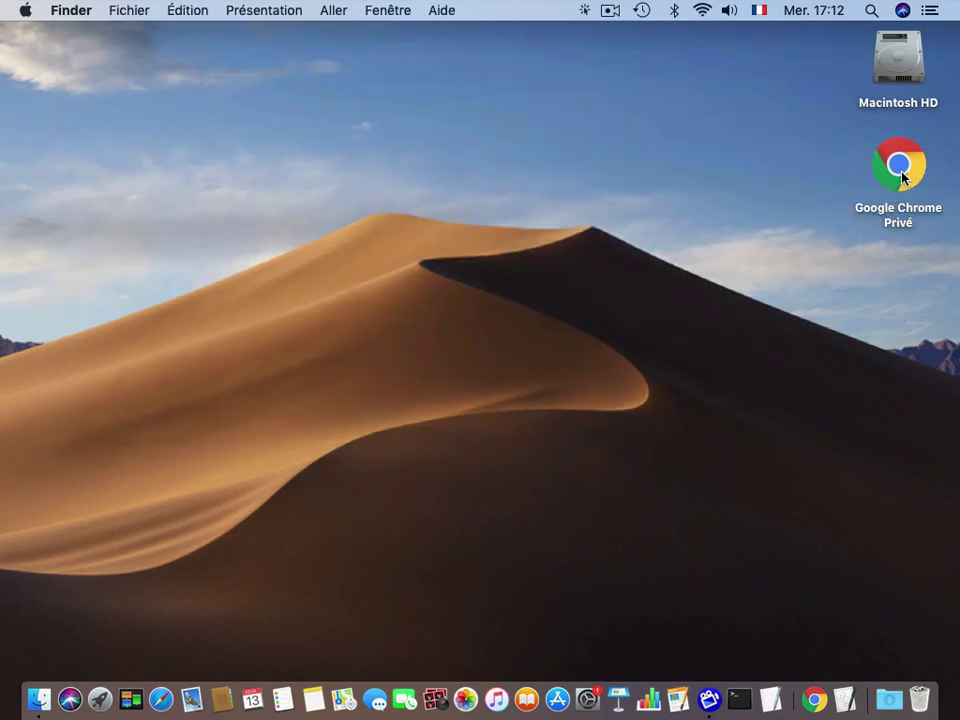
double_click(885, 175)
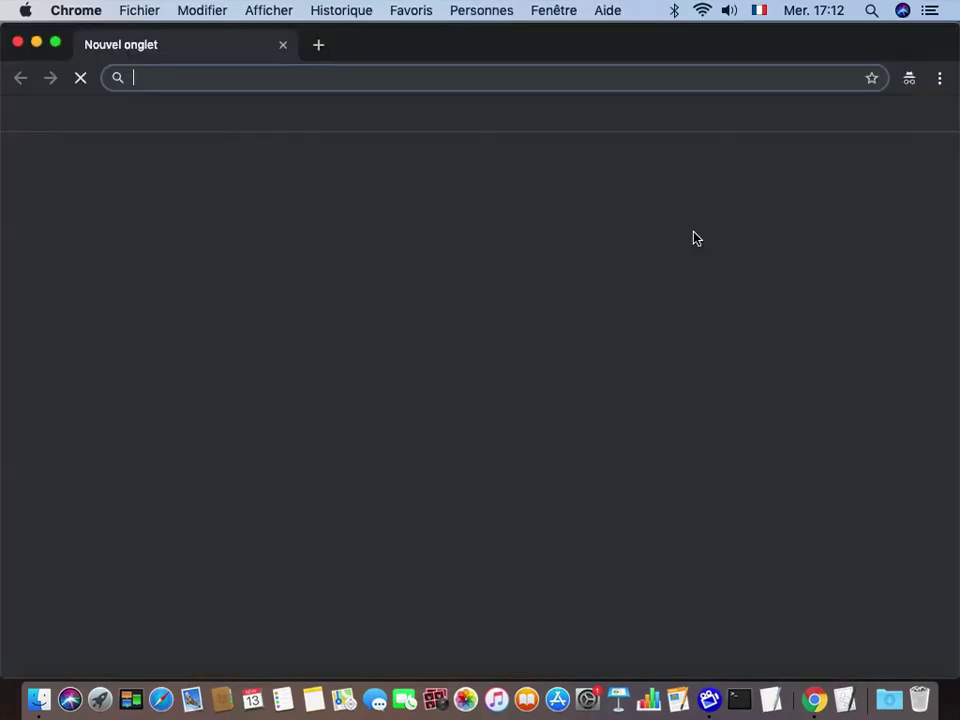
left_click(76, 11)
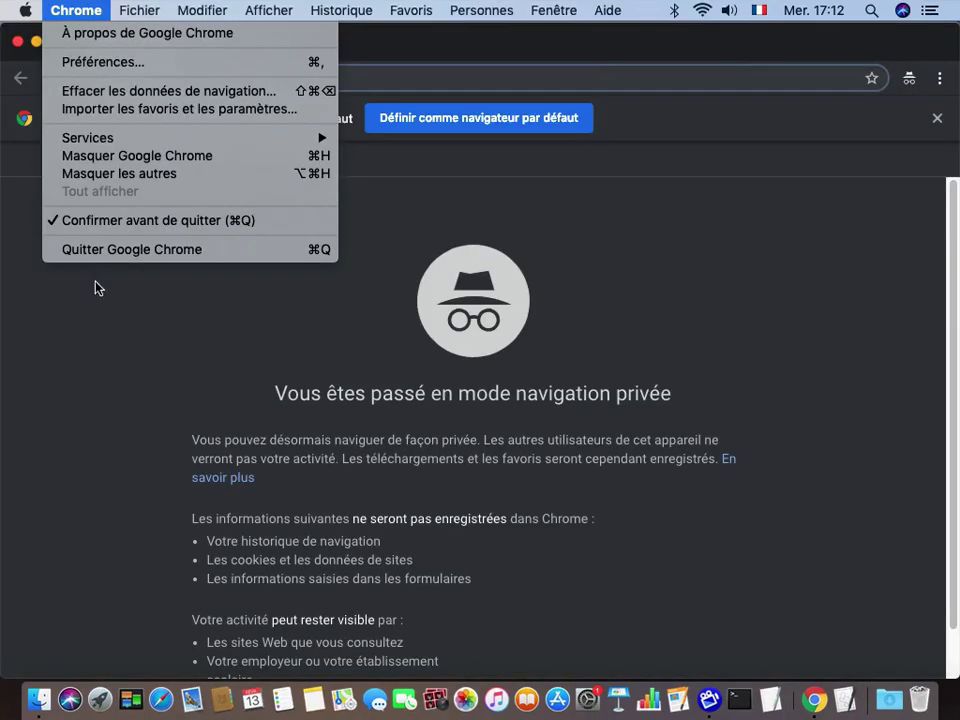
left_click(99, 250)
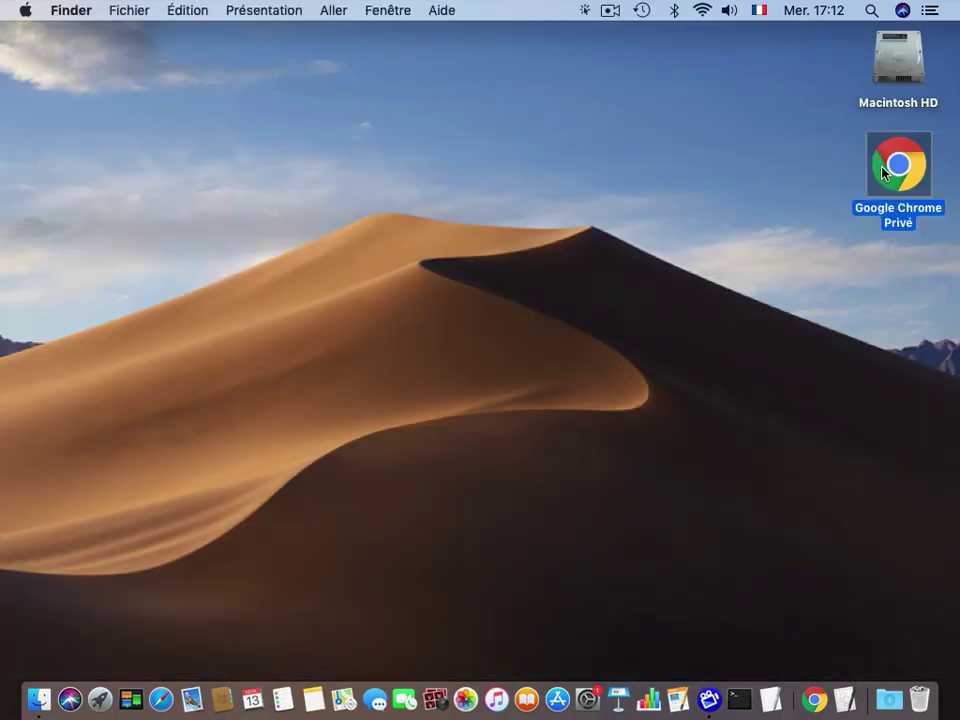